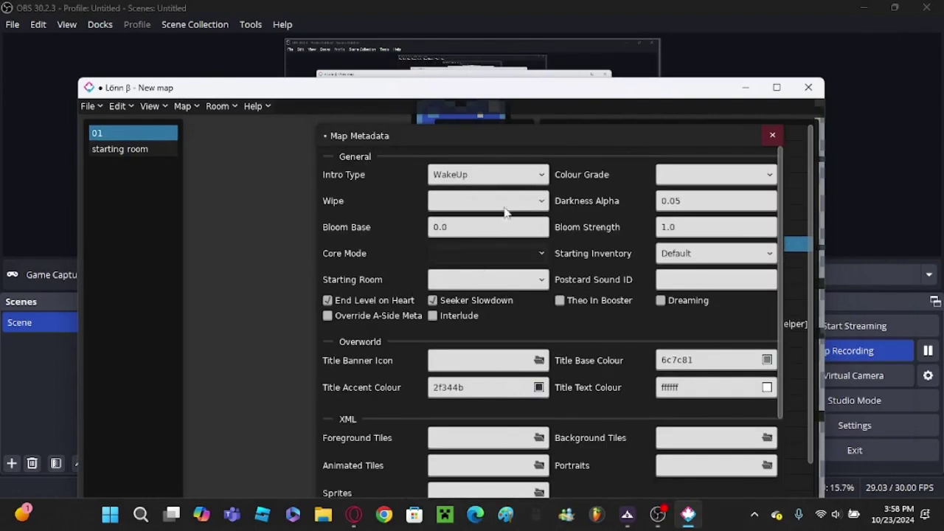
- Set the map music to cas_03_resort, save the map metadata changes and close the metadata window
scroll(375, 289, down, 2)
click(504, 482)
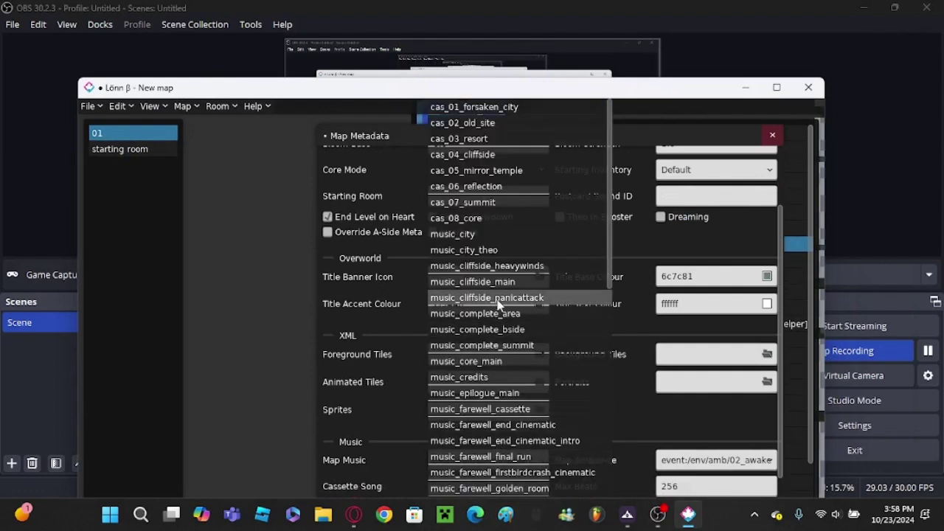
click(487, 140)
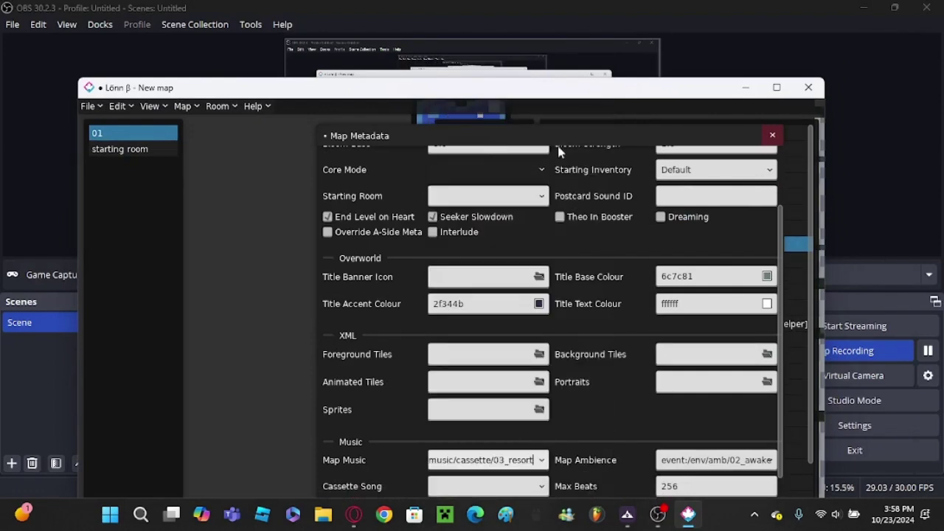
click(777, 87)
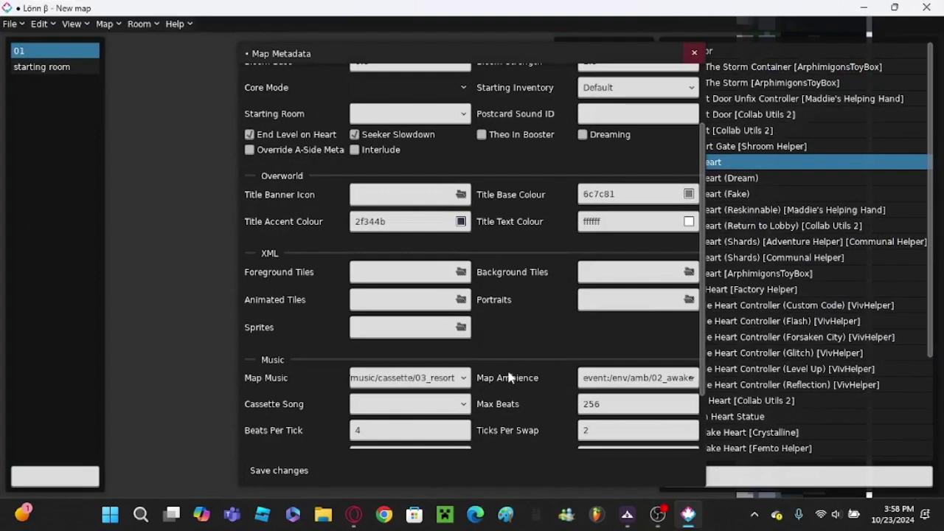
click(303, 470)
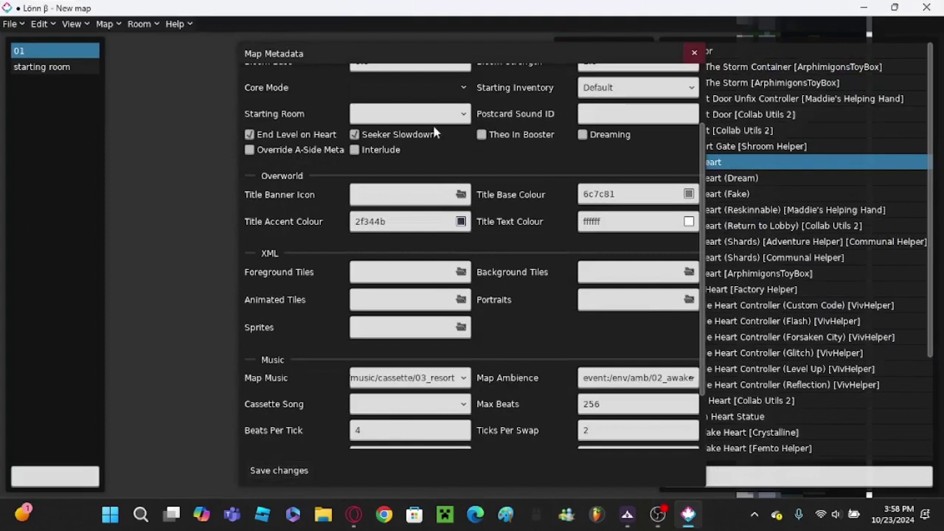
drag(504, 56, 411, 56)
click(602, 52)
- Select the crystal heart placed in room 01 and inspect its entity properties without changing them
scroll(395, 233, down, 1)
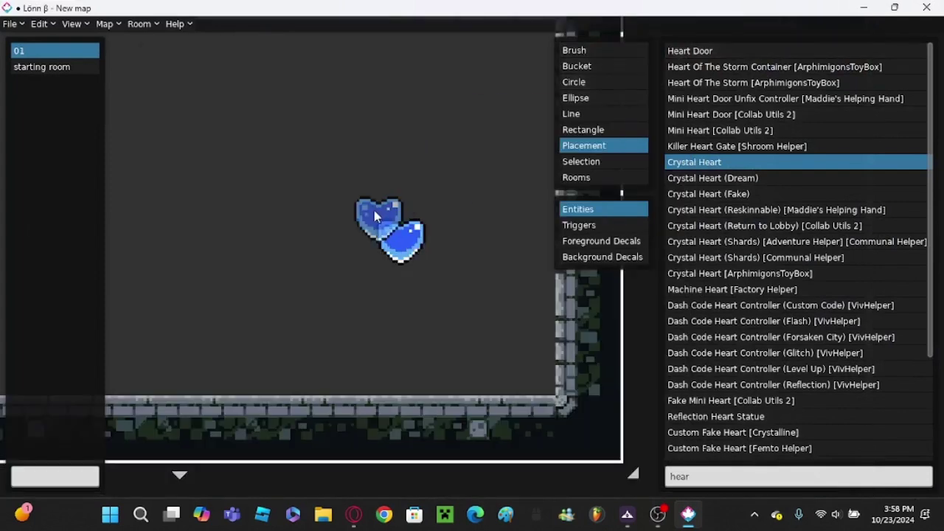
click(602, 164)
click(376, 236)
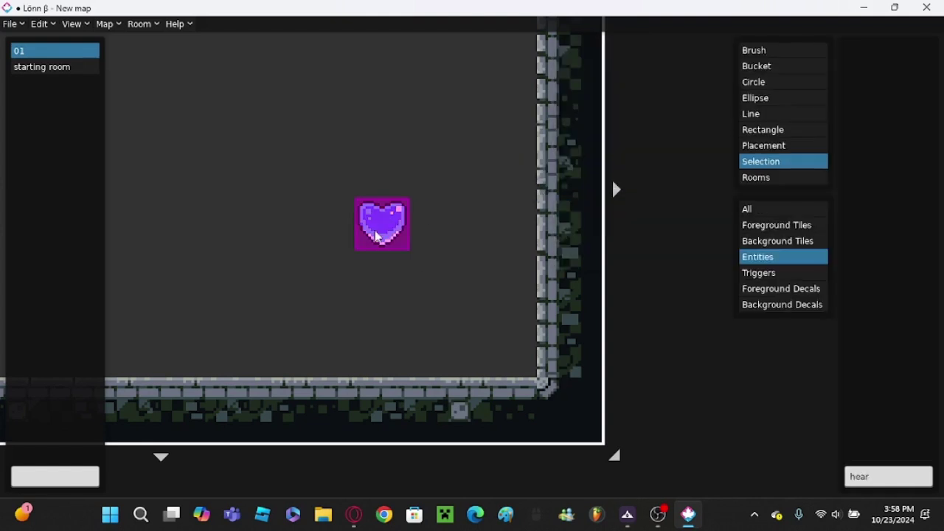
right_click(378, 233)
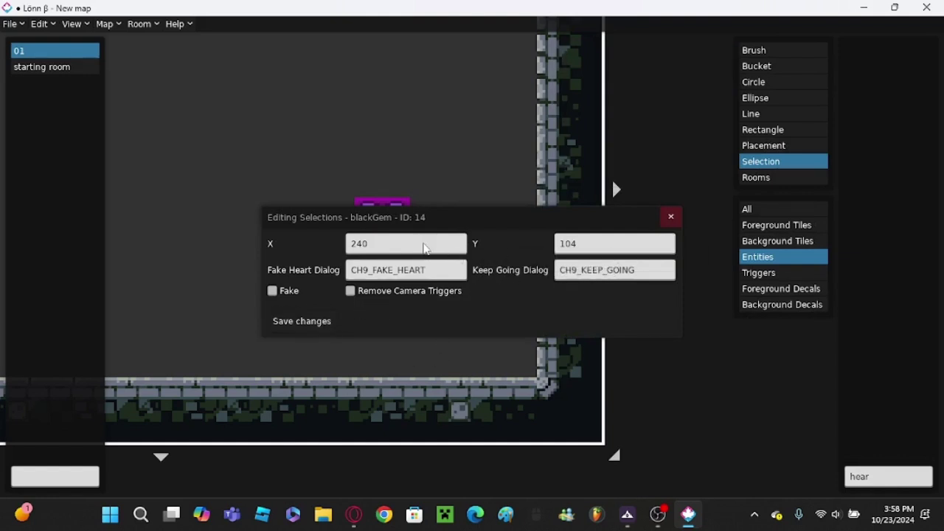
click(680, 219)
scroll(578, 259, down, 3)
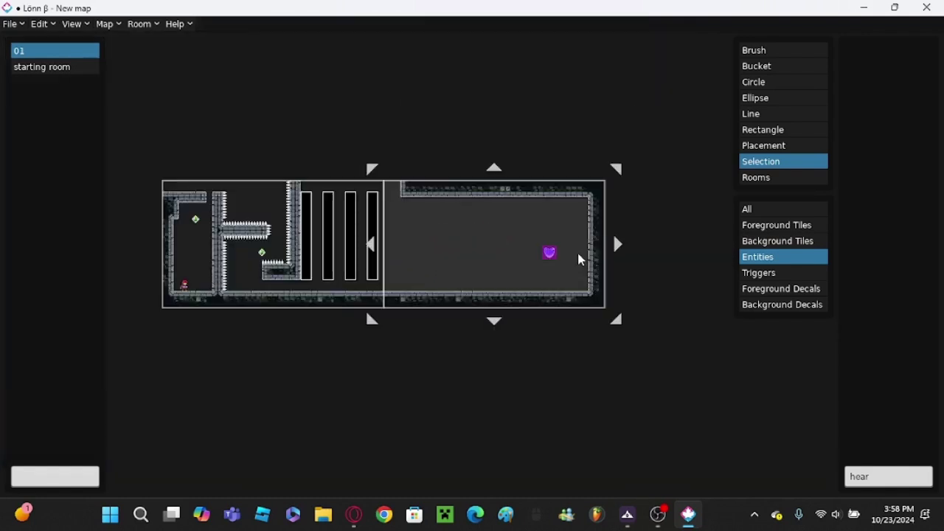
drag(486, 260, 519, 268)
scroll(377, 251, up, 5)
scroll(389, 327, down, 5)
scroll(344, 303, up, 3)
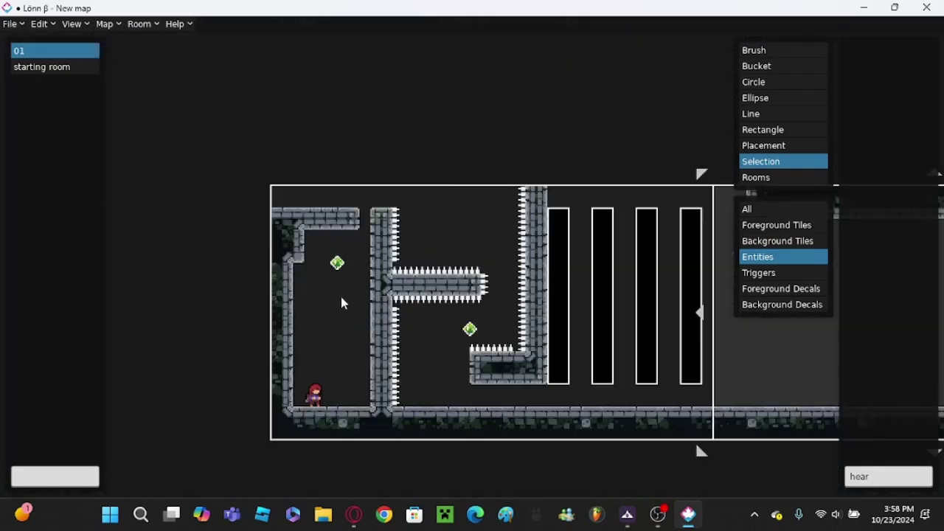
scroll(302, 265, down, 1)
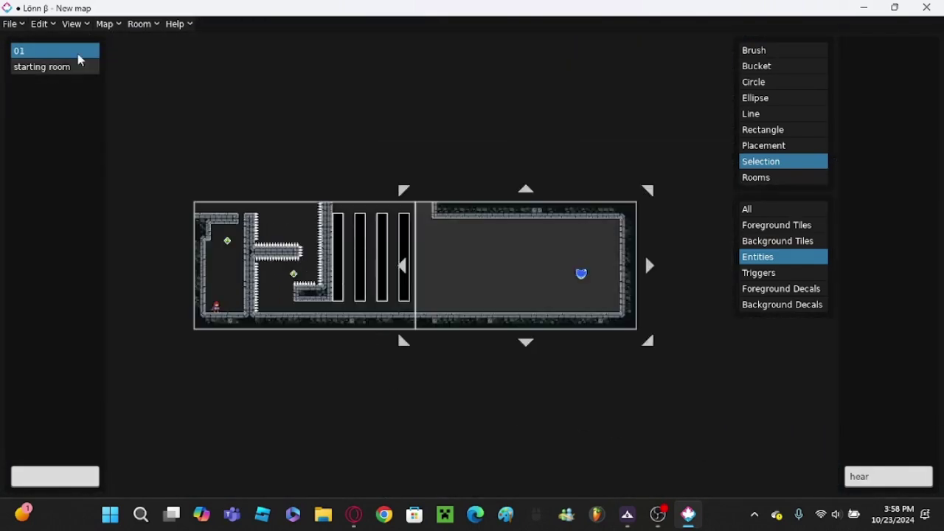
- Start saving the map as a new file and browse to the Celeste Mods folder
click(12, 25)
click(19, 105)
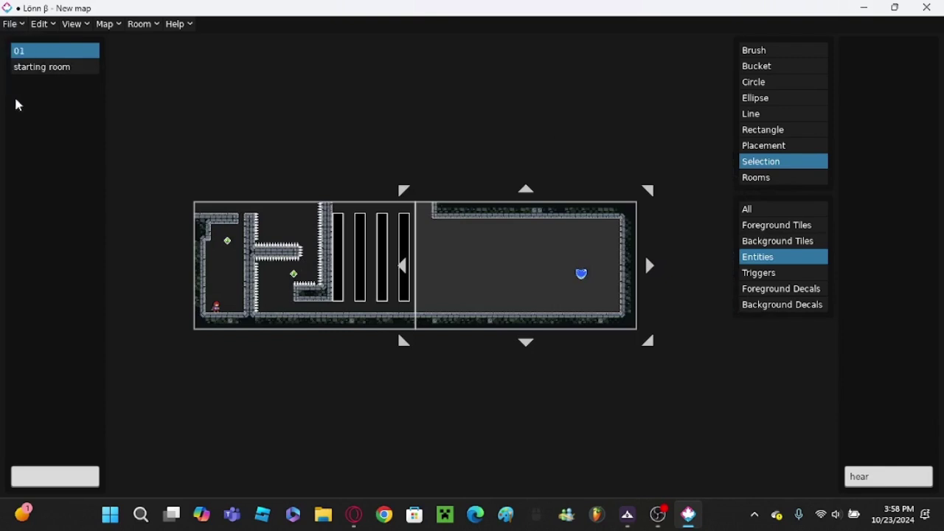
click(19, 32)
click(24, 116)
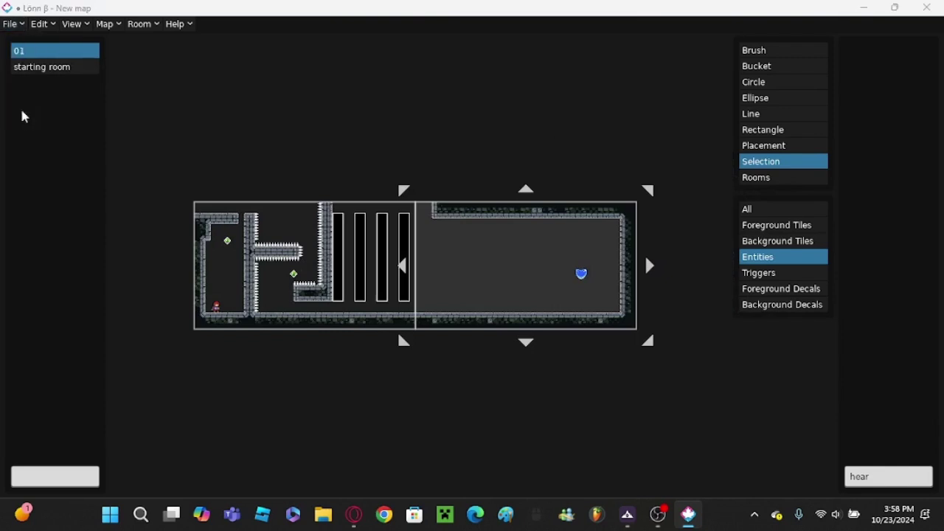
click(10, 24)
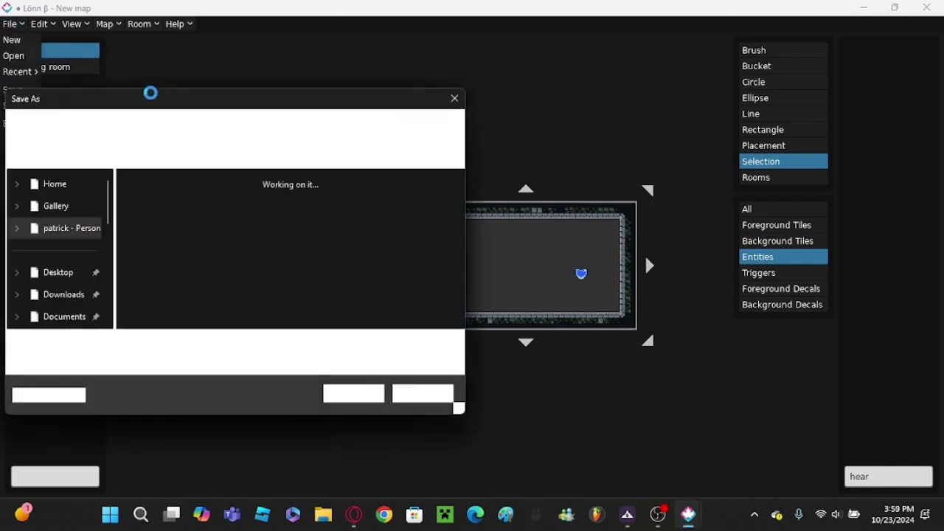
drag(305, 97, 329, 99)
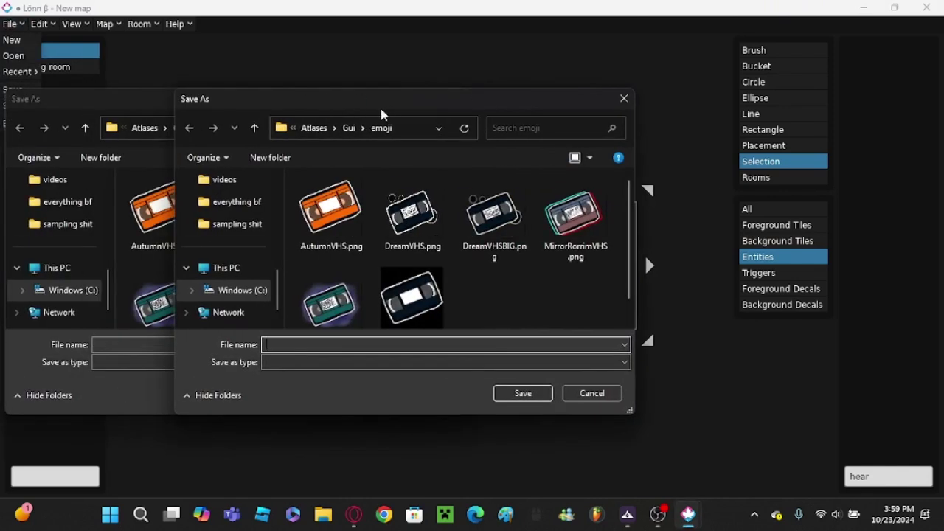
click(325, 131)
click(325, 131)
click(326, 132)
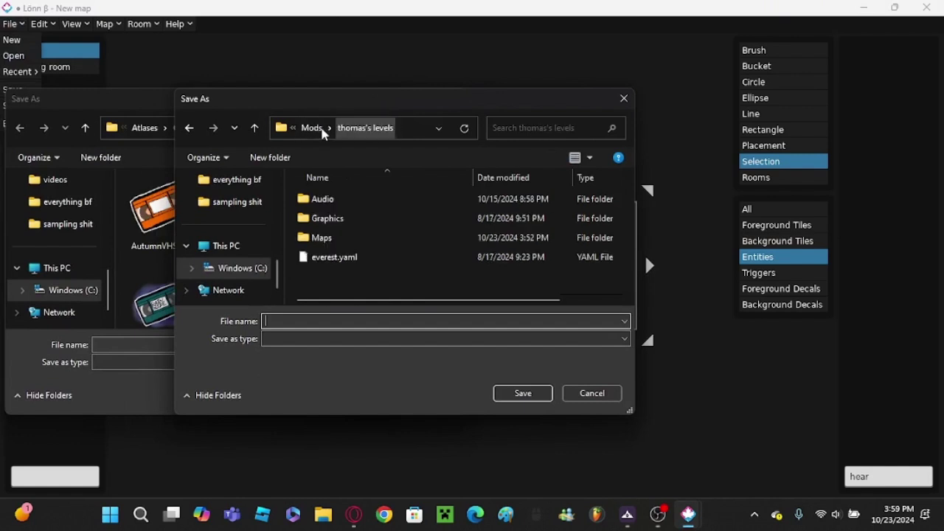
click(326, 131)
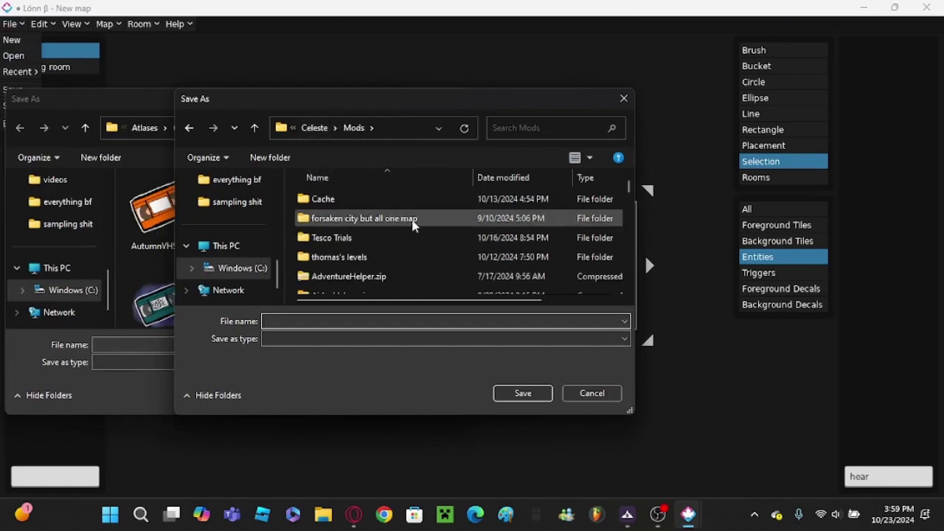
- Create a new folder named 1-testmod in the Mods folder
scroll(413, 262, down, 5)
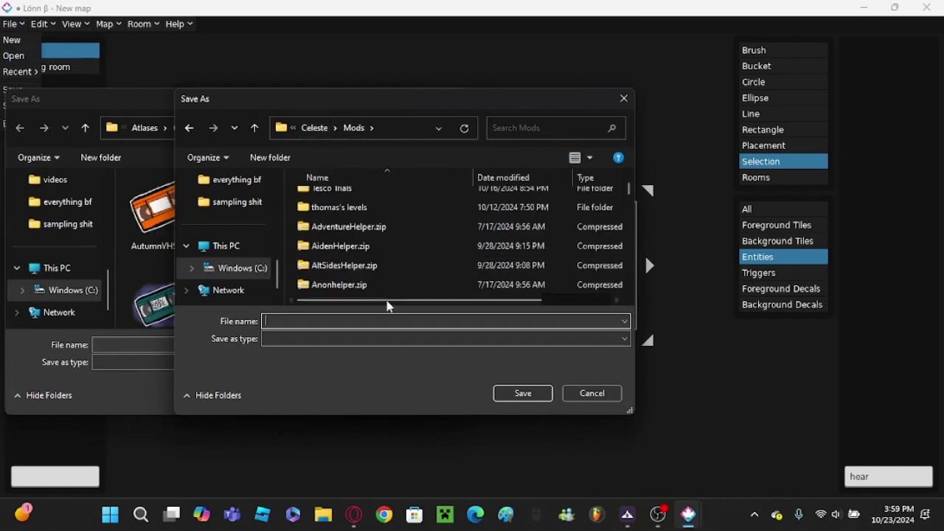
scroll(395, 280, down, 5)
scroll(391, 274, up, 10)
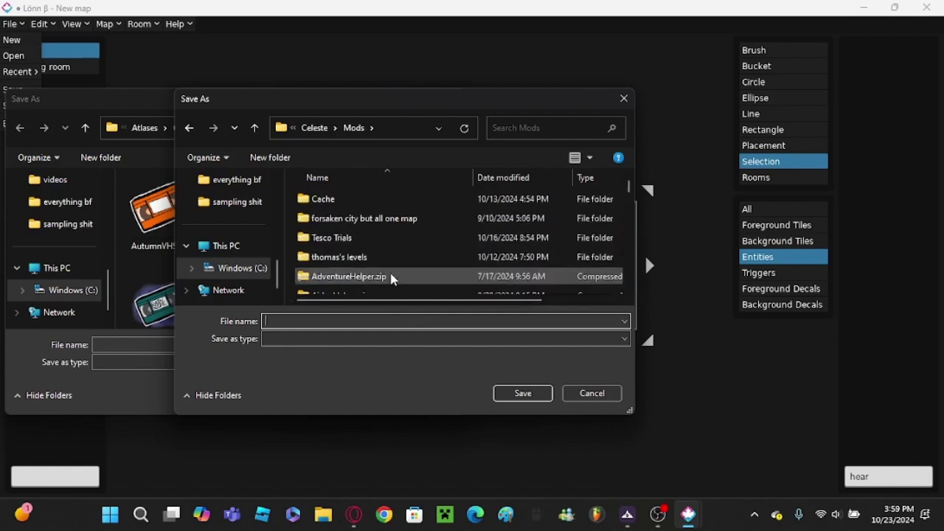
right_click(295, 244)
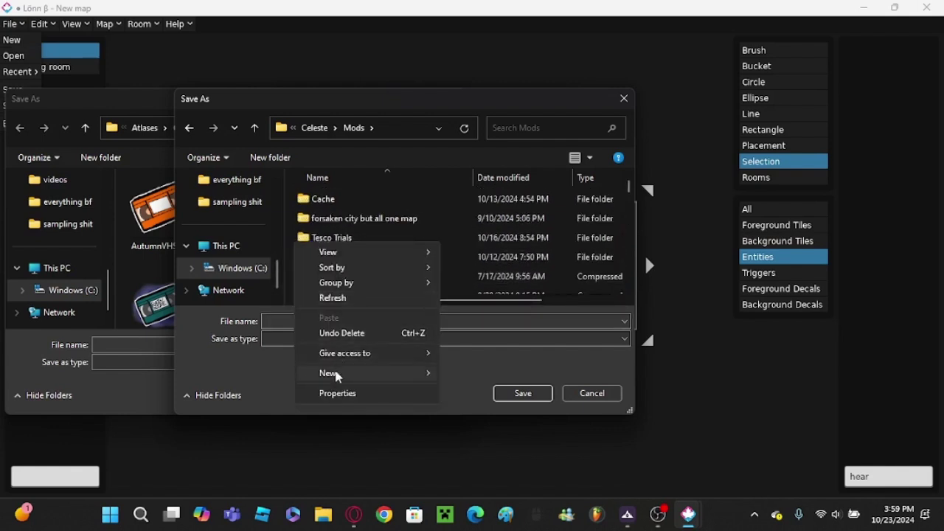
mouse_move(373, 373)
click(476, 172)
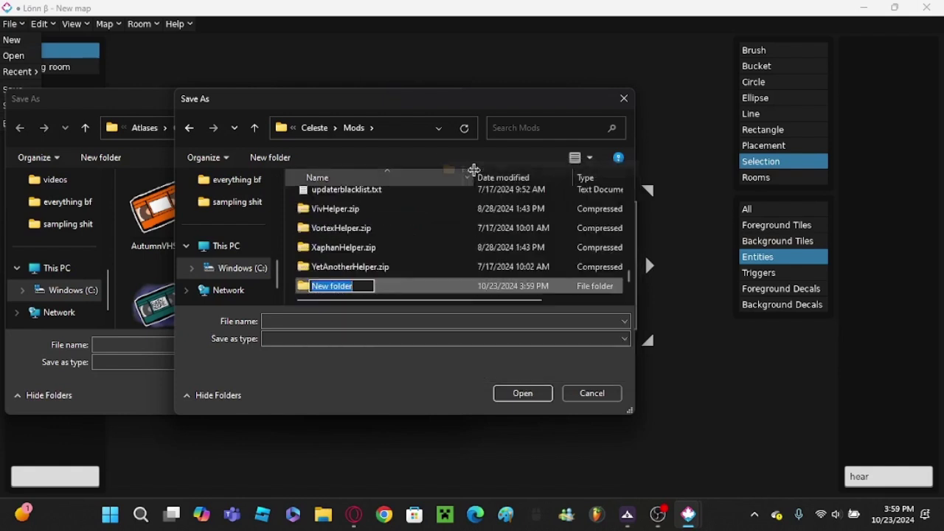
text(1-)
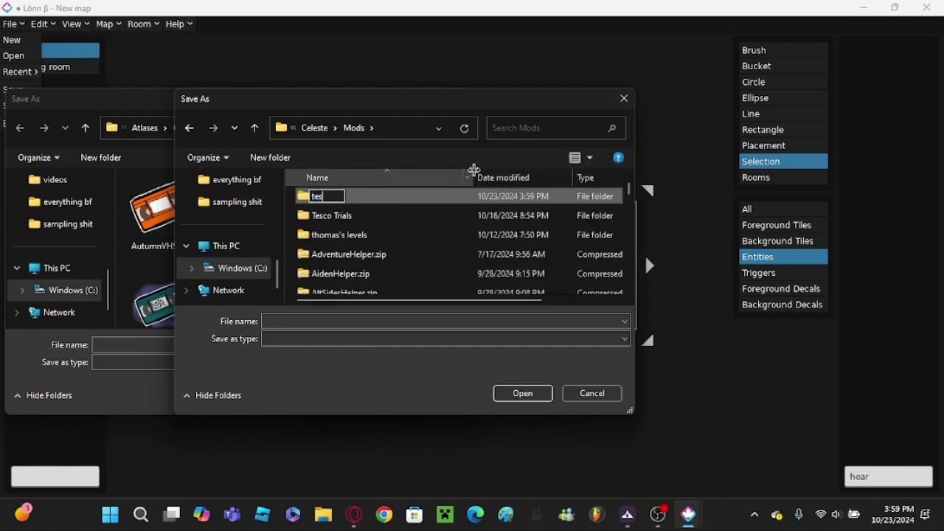
text(testmod)
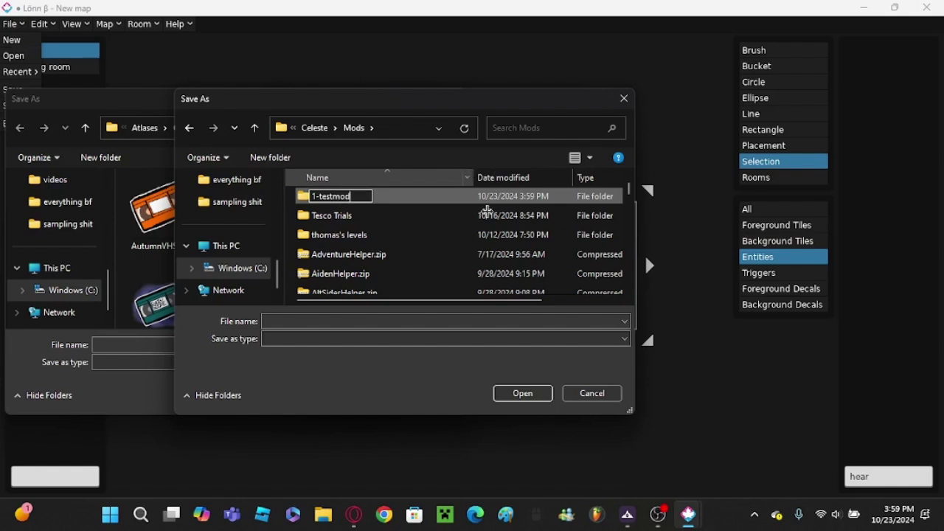
key(Return)
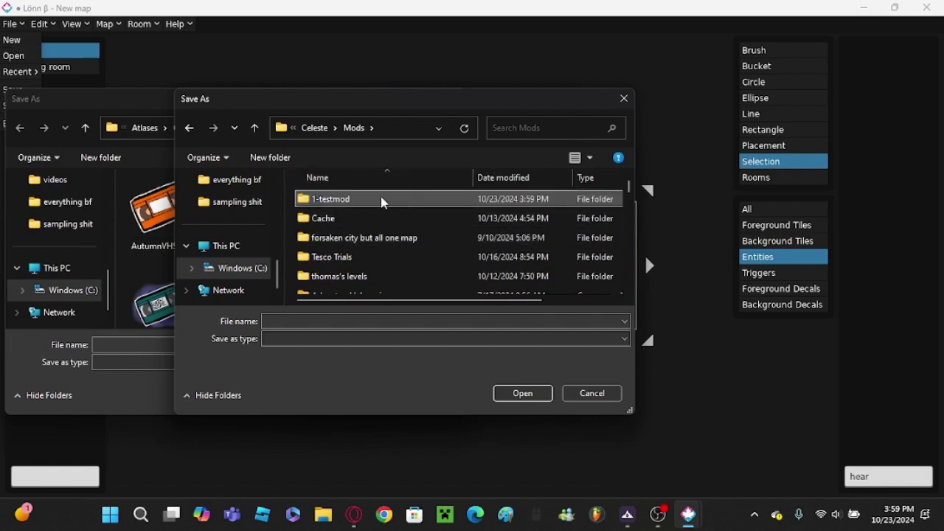
- Examine the Maps and Graphics folders of the existing levels mod, then return to the Mods folder
double_click(366, 280)
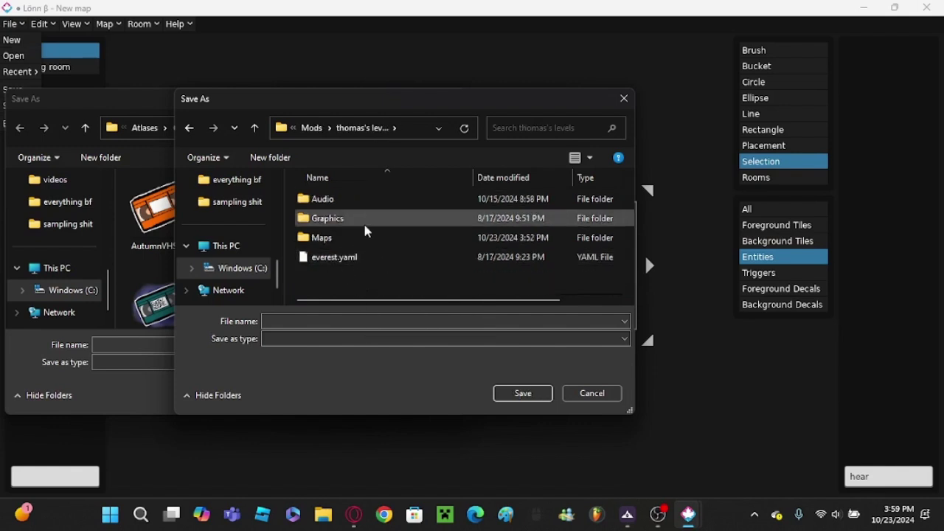
double_click(360, 241)
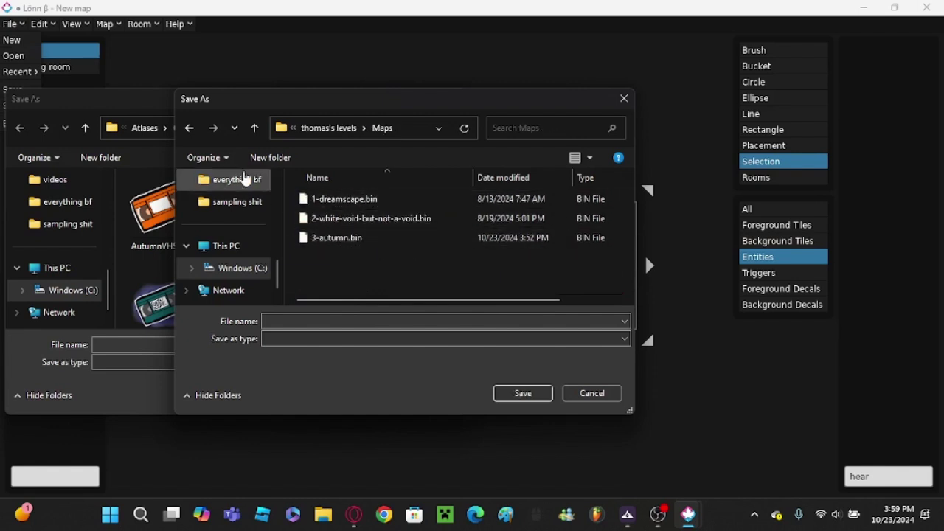
click(190, 128)
double_click(352, 225)
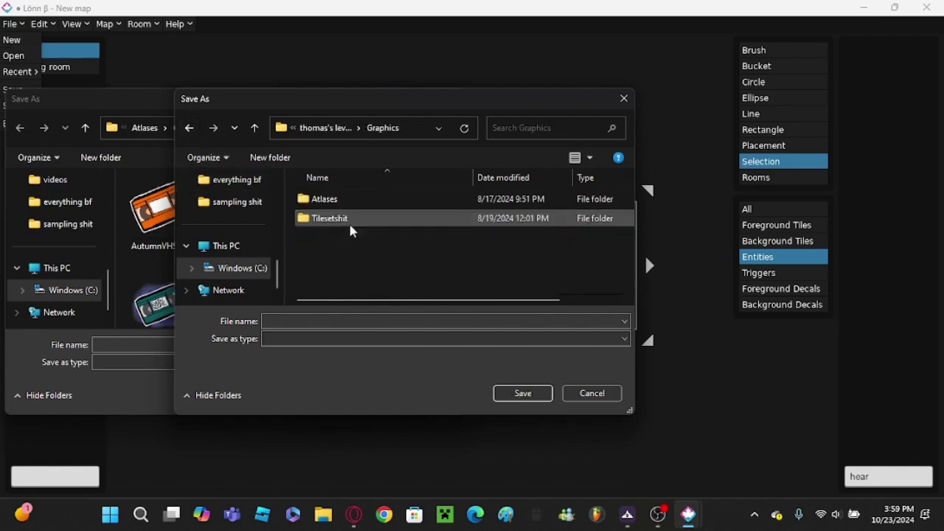
click(200, 131)
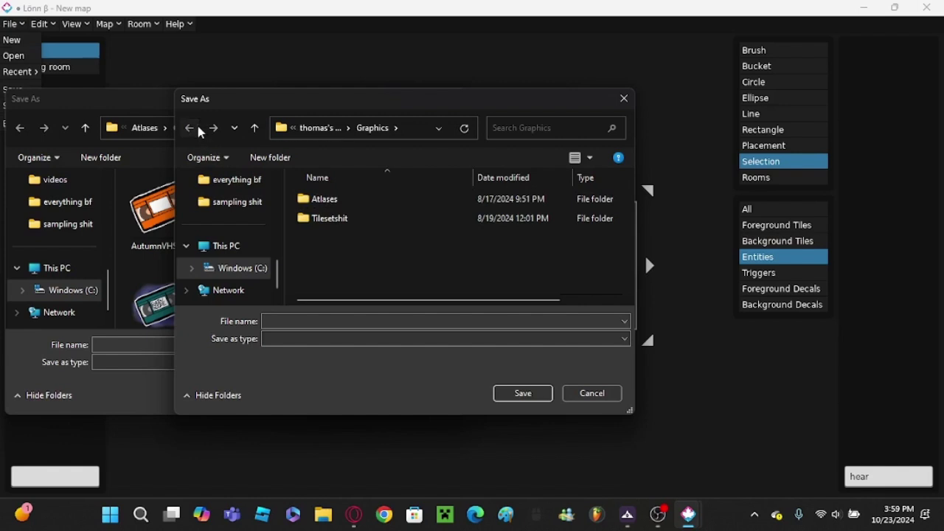
click(200, 131)
- Create a subfolder named maps inside the 1-testmod folder
double_click(332, 199)
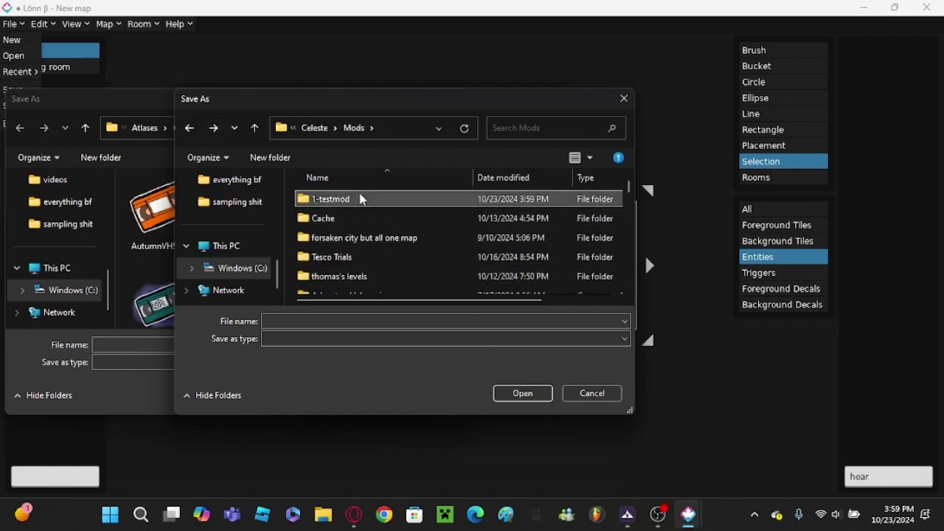
right_click(367, 240)
mouse_move(418, 369)
click(547, 164)
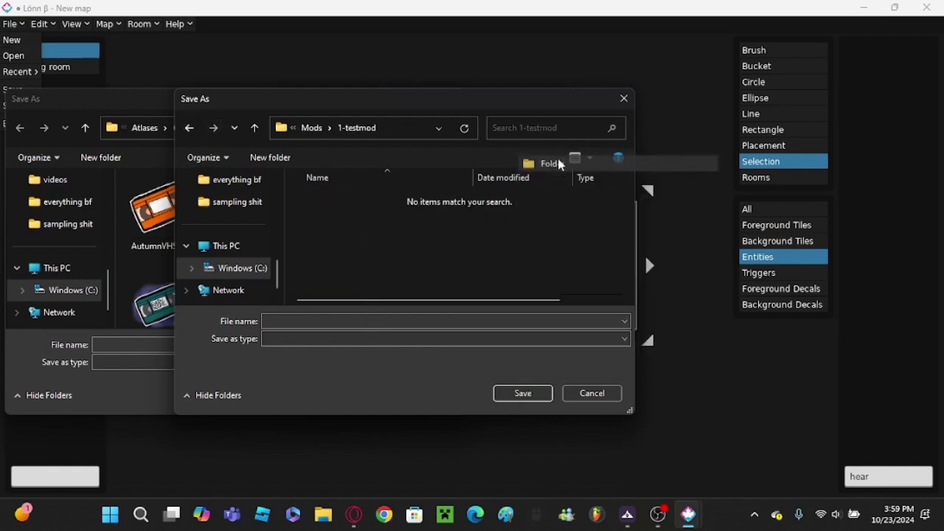
text(maps)
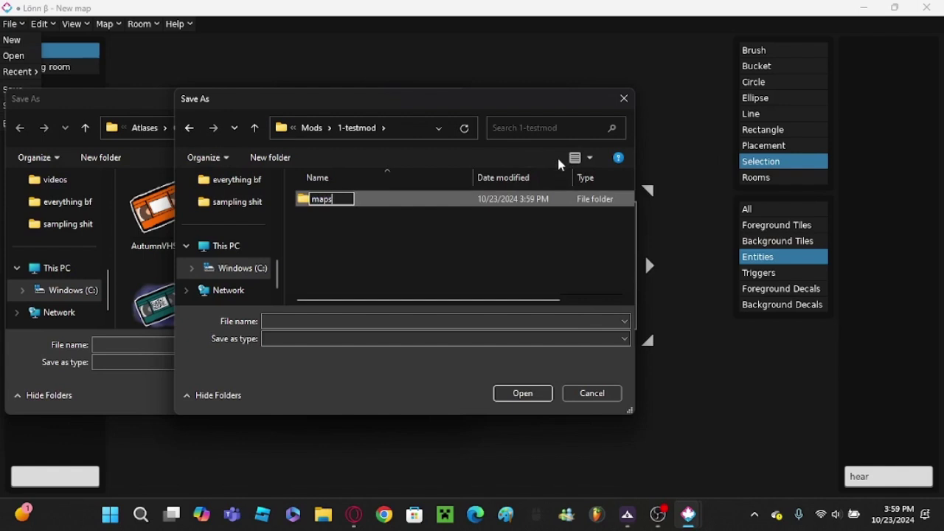
key(Return)
- Save the map as test in the maps folder and dismiss the leftover save dialog
double_click(386, 207)
click(333, 322)
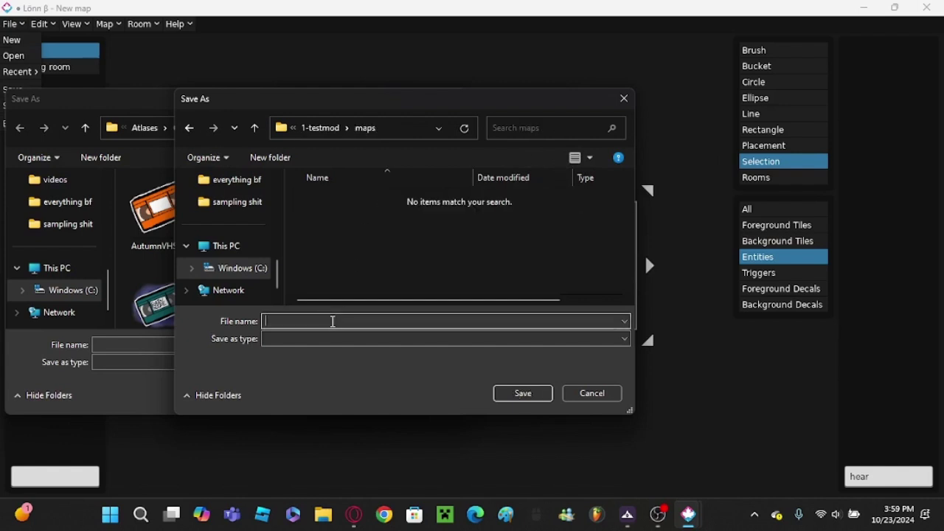
text(test)
key(Return)
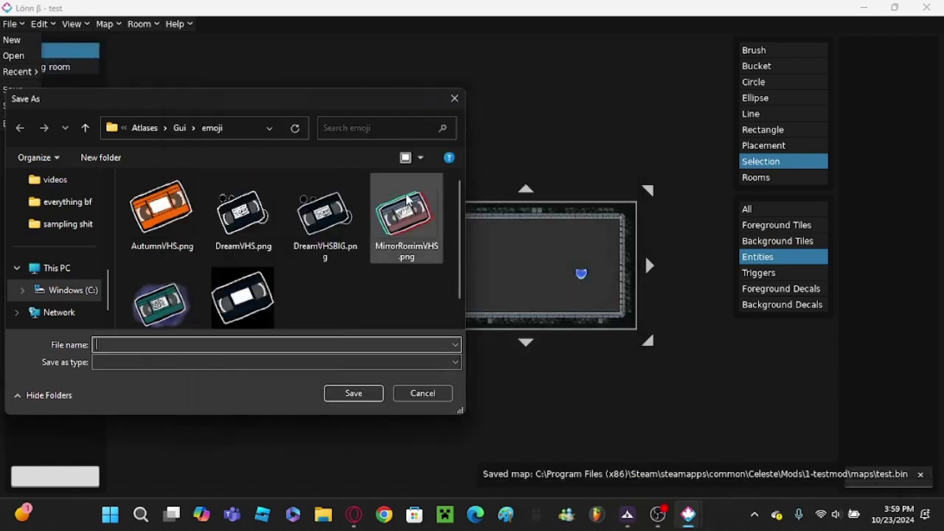
click(455, 97)
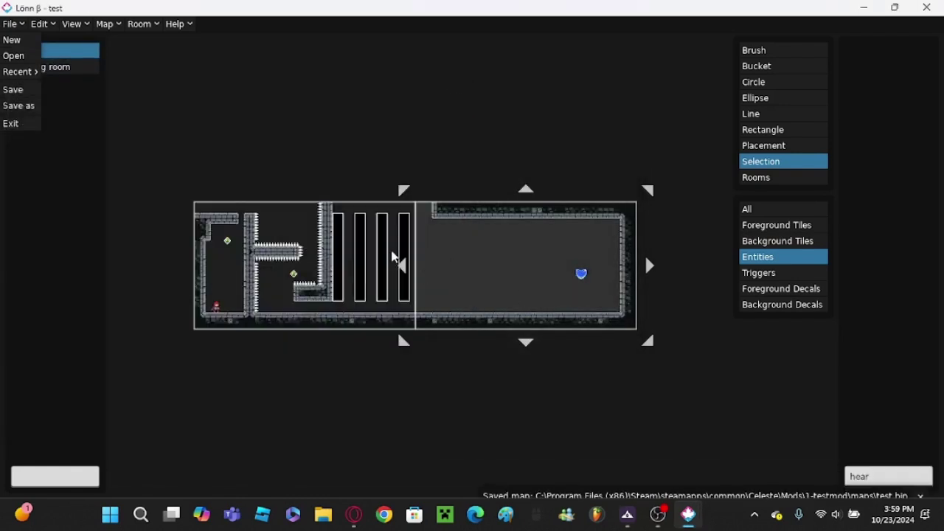
- Open the Stylegrounds editor for the map
scroll(219, 278, up, 1)
scroll(345, 309, down, 1)
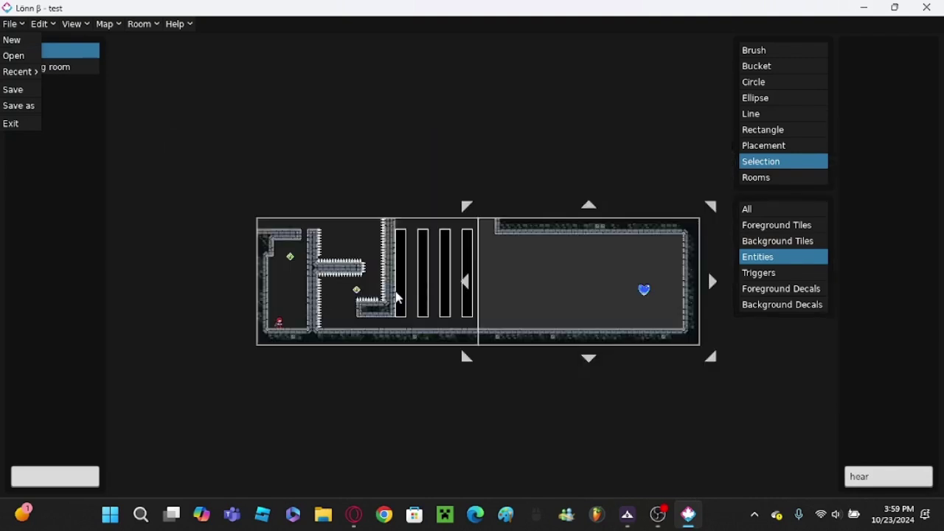
click(99, 25)
click(101, 37)
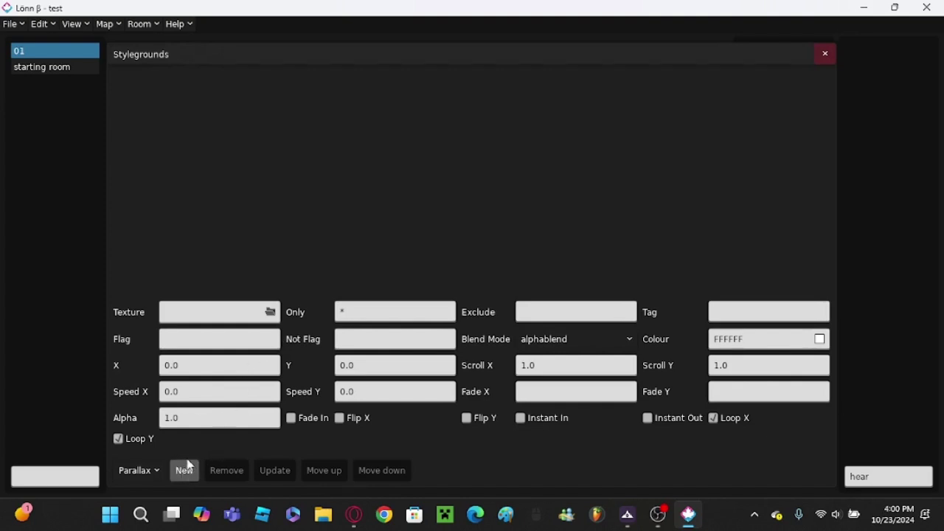
- Browse for a parallax texture, check the forsaken city mod's folder, and return to the Mods folder
click(233, 315)
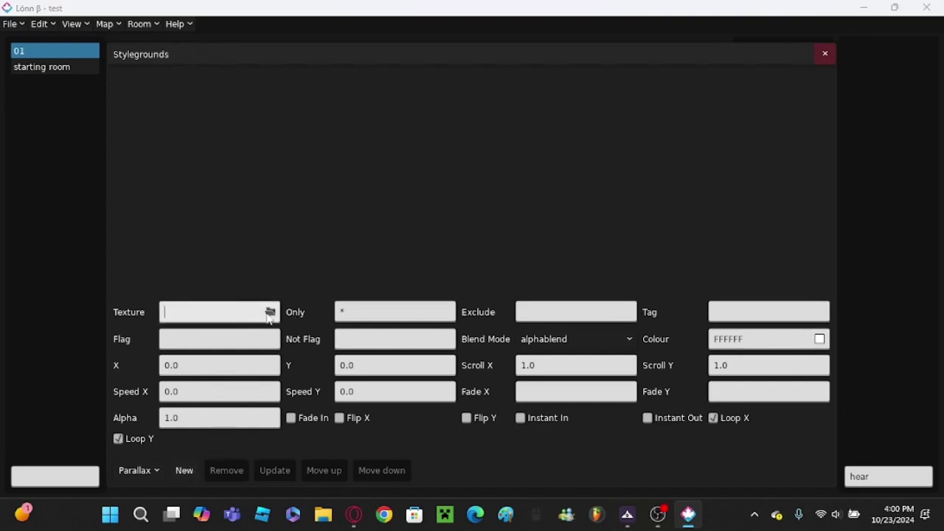
click(270, 313)
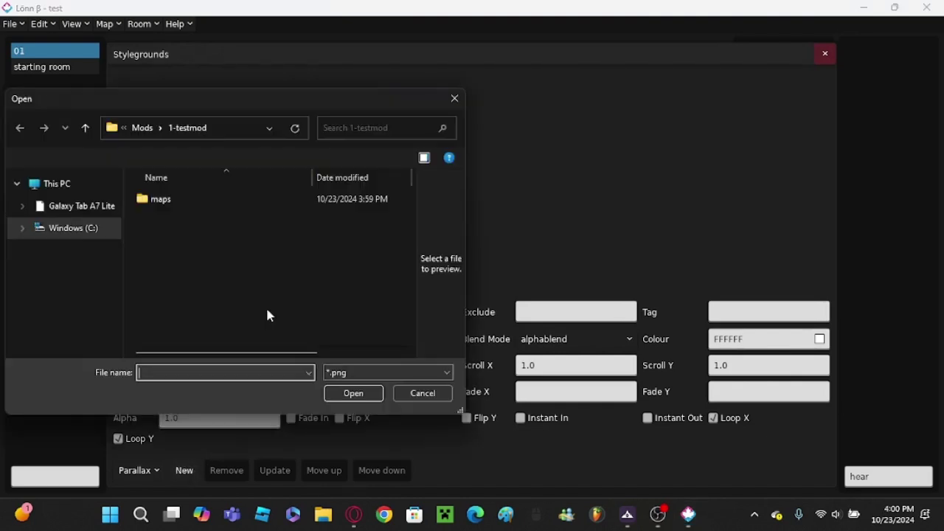
click(155, 133)
double_click(218, 240)
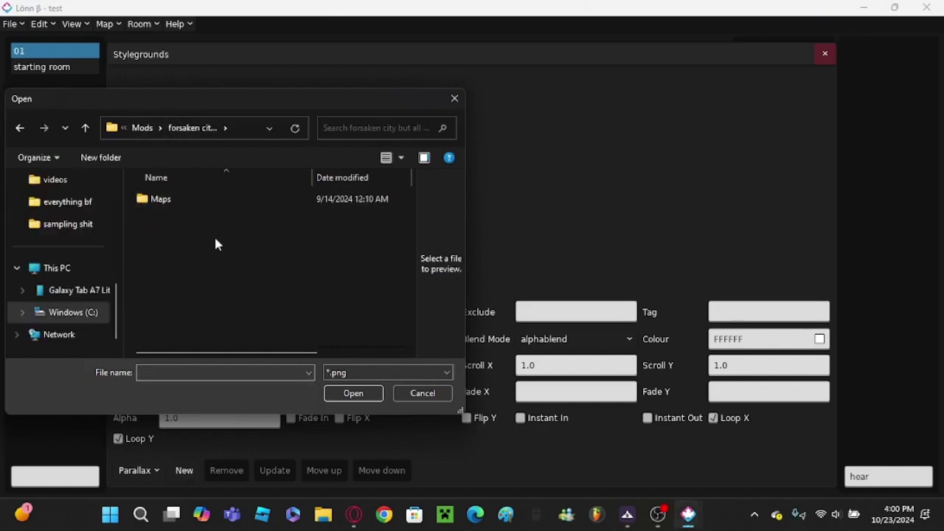
double_click(201, 199)
click(158, 133)
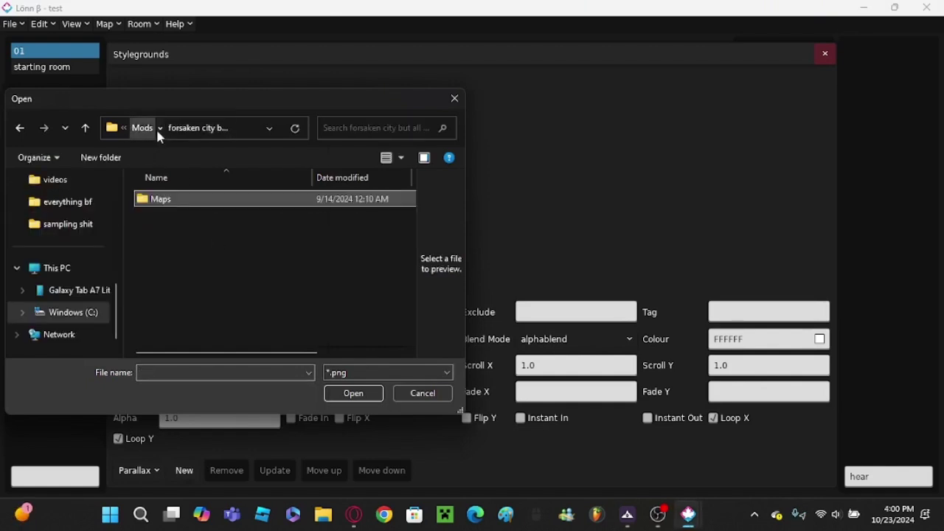
click(143, 128)
- Examine the autumnforest background images under Graphics/Atlases/Gameplay/bgs in the existing levels mod
click(193, 278)
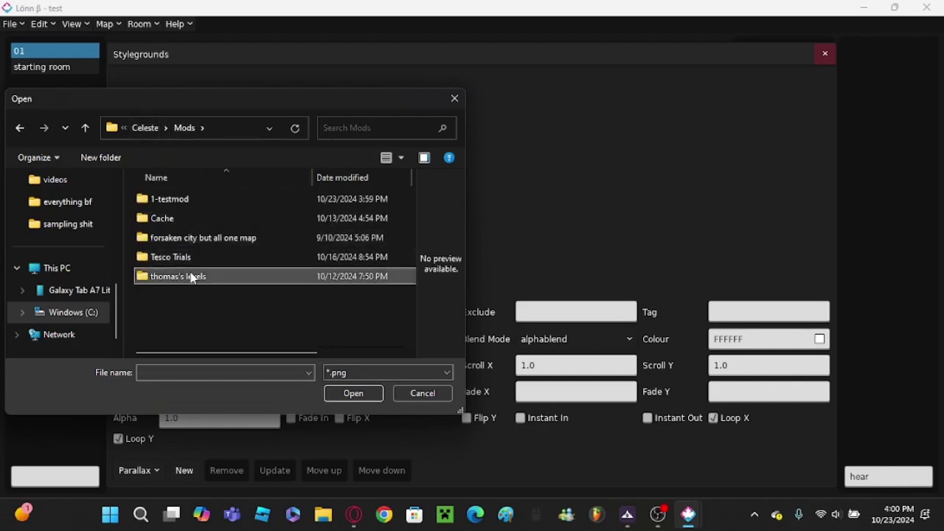
double_click(193, 277)
double_click(176, 223)
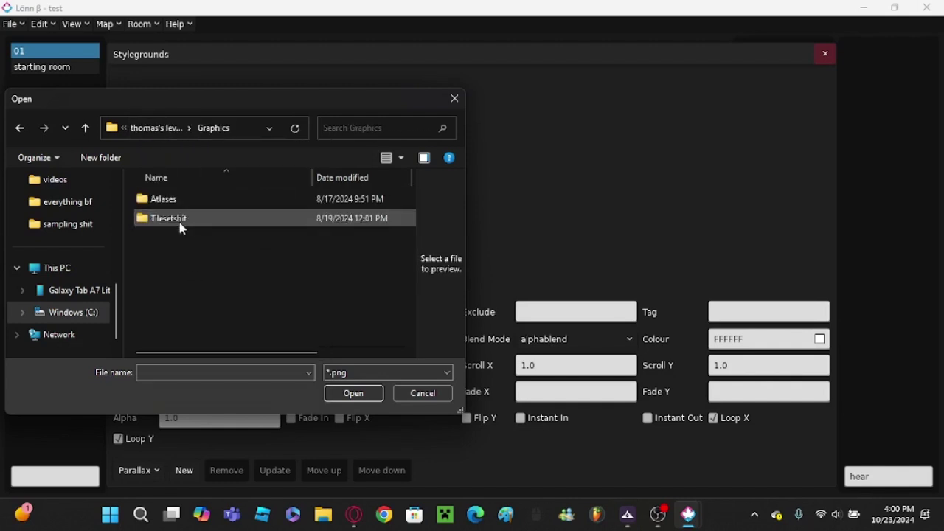
click(182, 209)
double_click(182, 208)
click(180, 202)
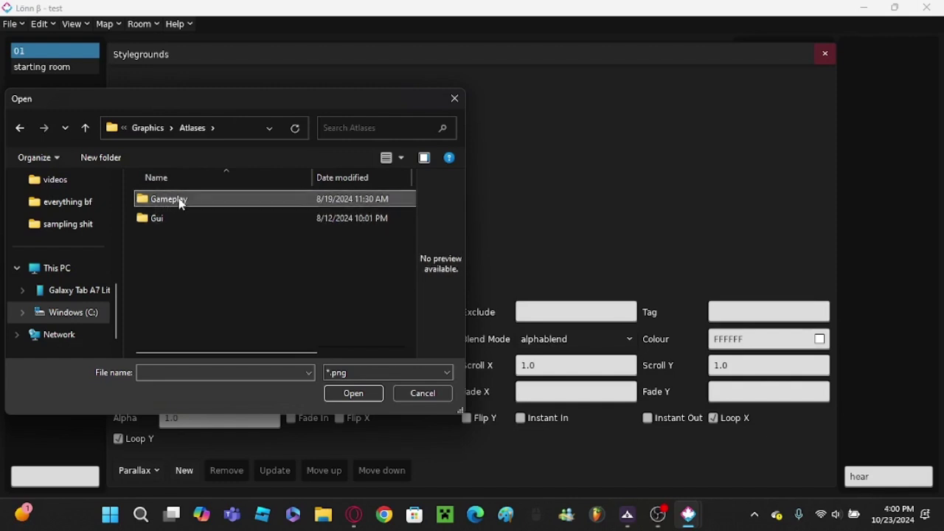
double_click(180, 202)
double_click(182, 204)
double_click(182, 204)
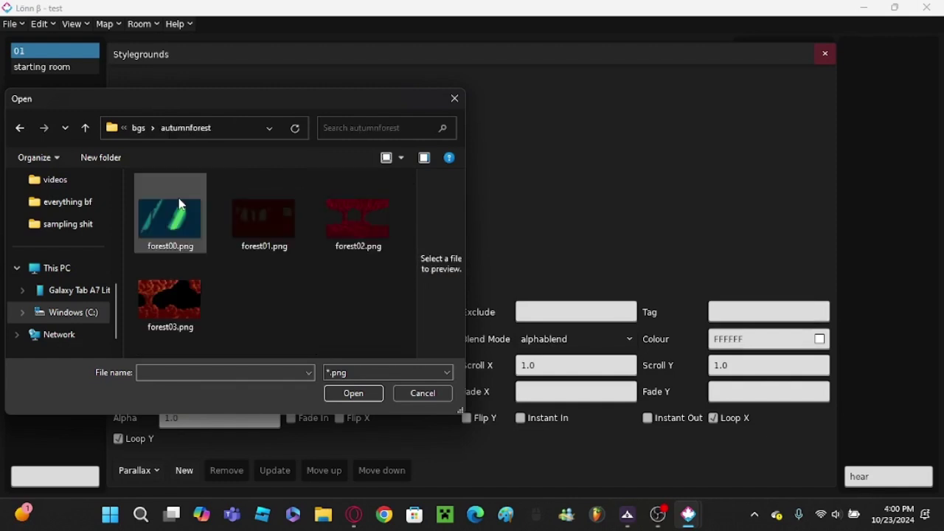
- Return to the root of the existing levels mod and copy its Graphics folder
click(143, 131)
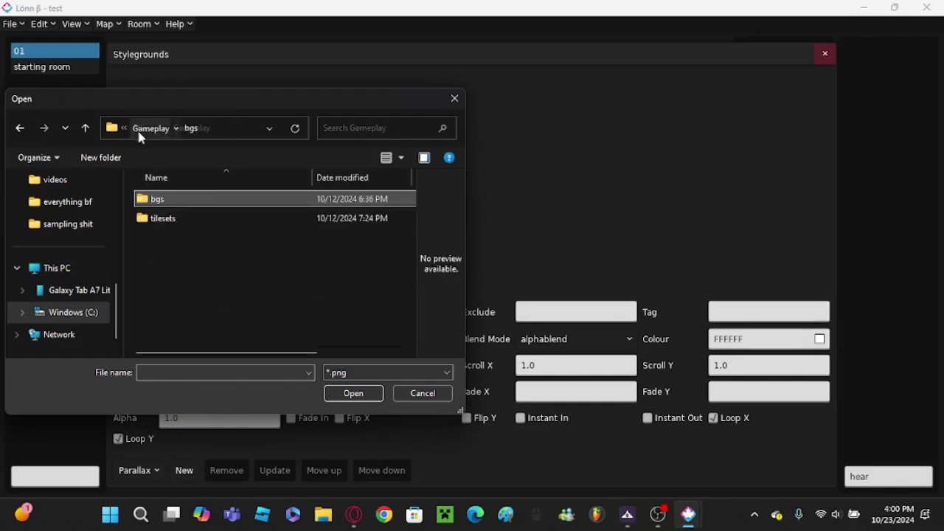
click(143, 133)
click(144, 131)
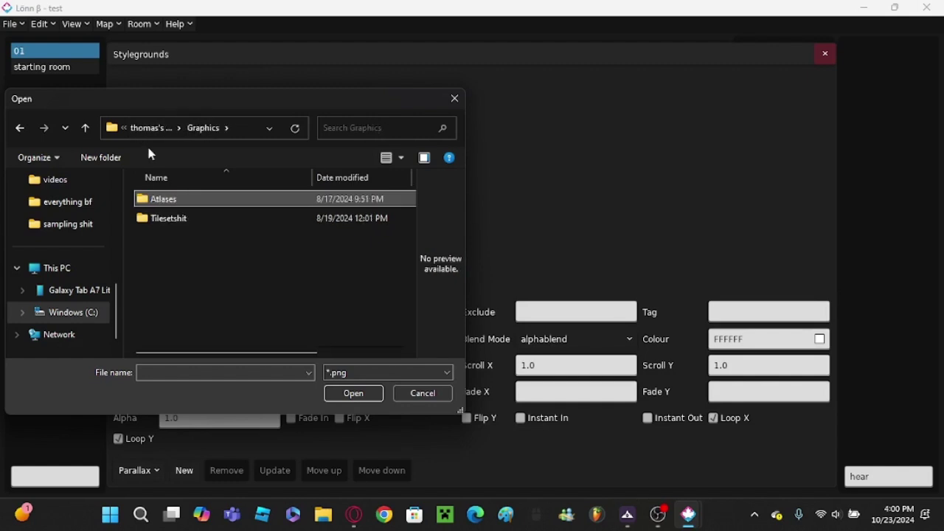
click(152, 130)
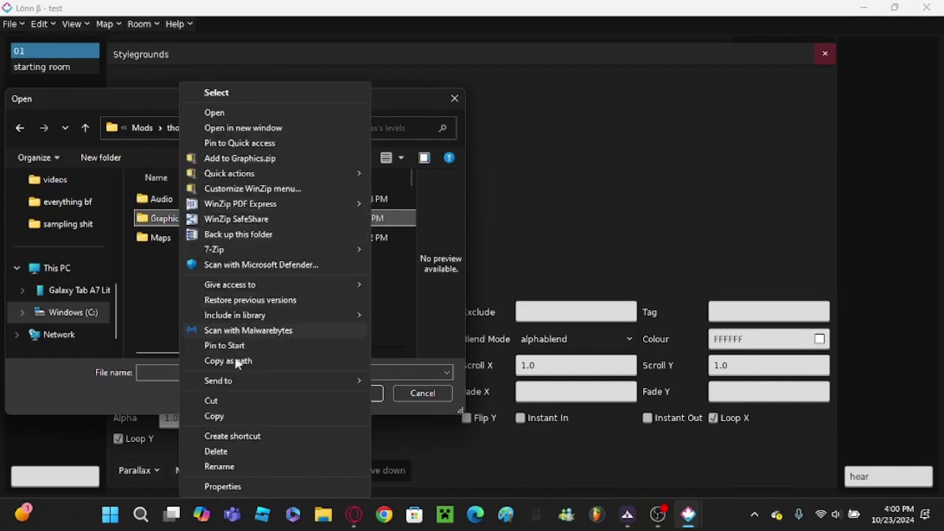
click(235, 418)
- Paste the copied Graphics folder into the 1-testmod folder, beside the maps folder
click(148, 128)
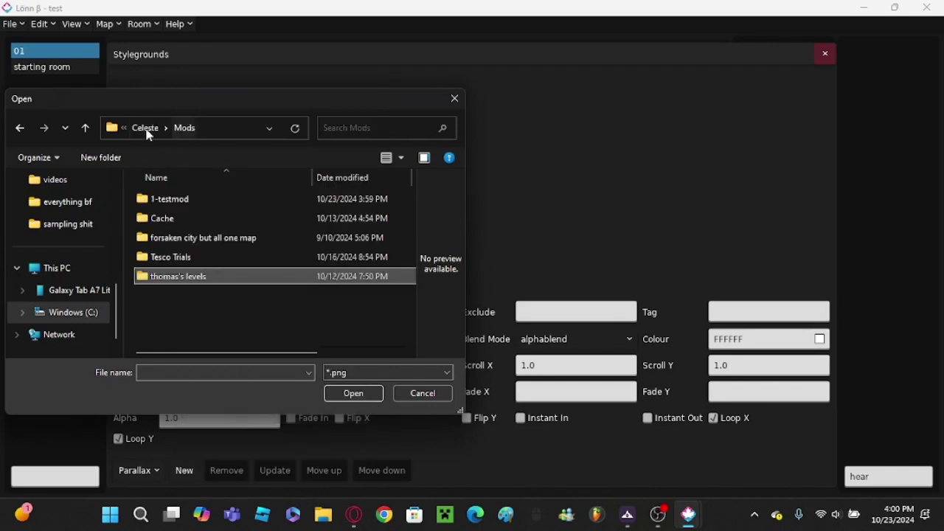
double_click(185, 205)
double_click(184, 206)
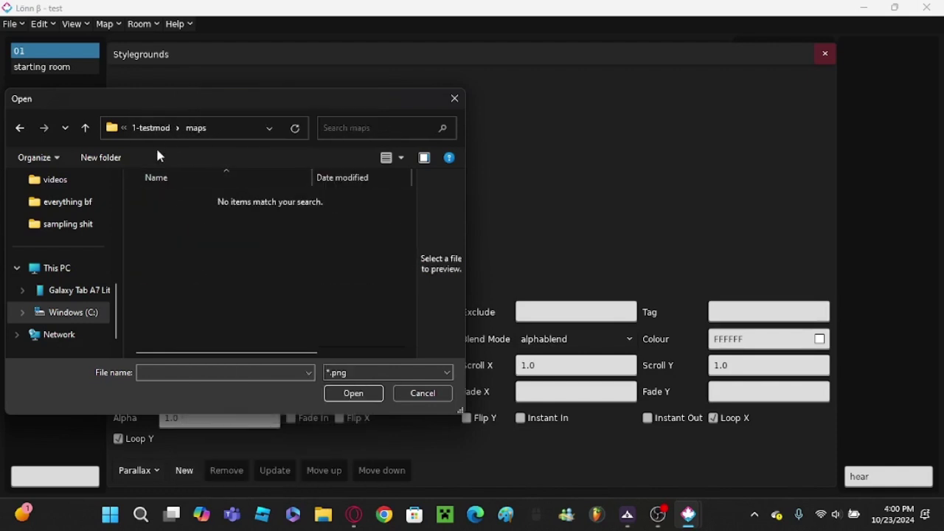
click(158, 127)
right_click(187, 293)
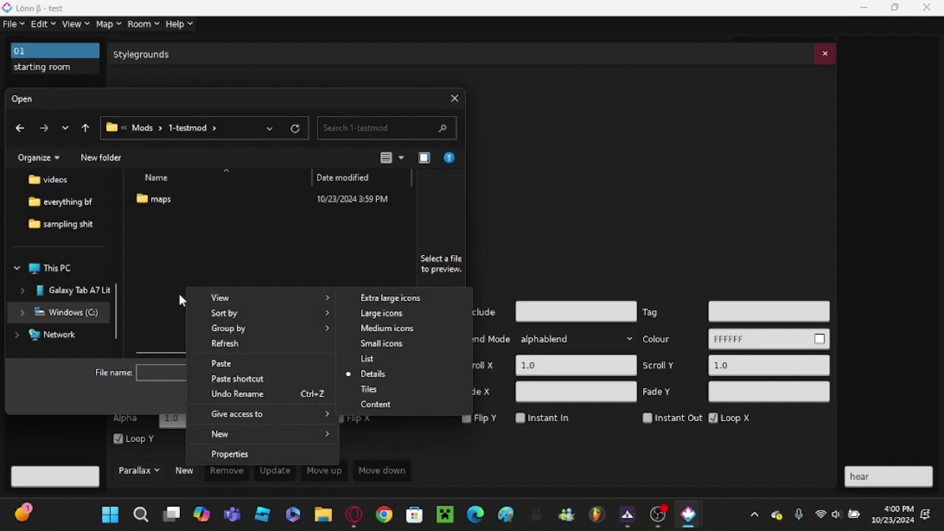
click(228, 365)
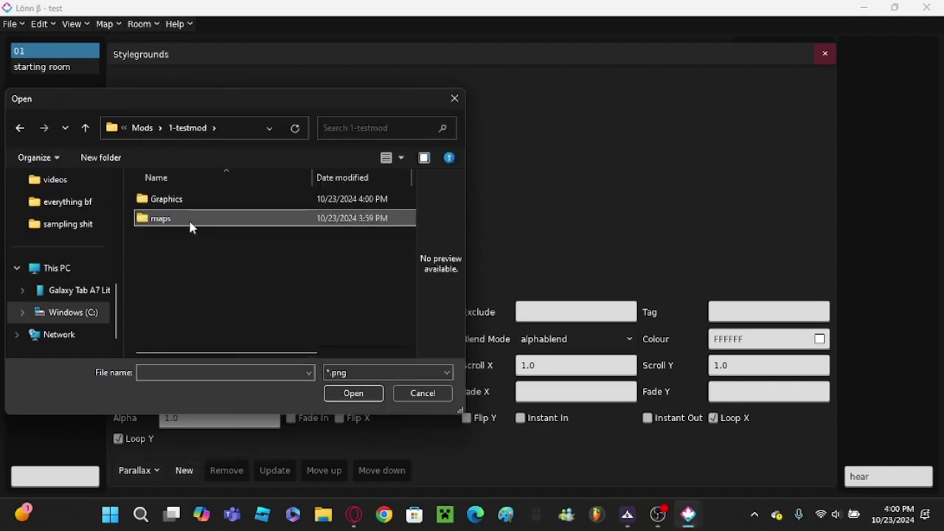
- Examine the maps folder and the tileset images under Graphics/Atlases/Gameplay/tilesets in 1-testmod
double_click(189, 223)
click(158, 131)
double_click(186, 204)
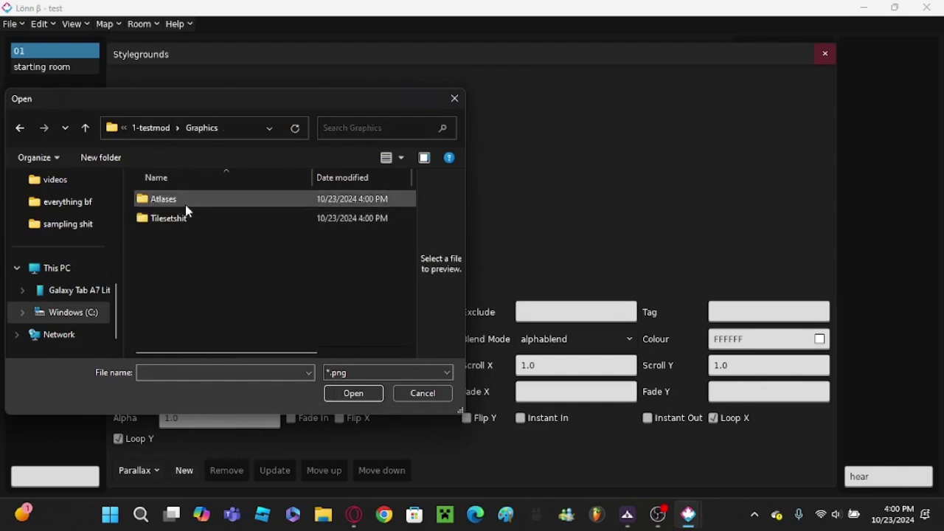
double_click(185, 204)
double_click(188, 205)
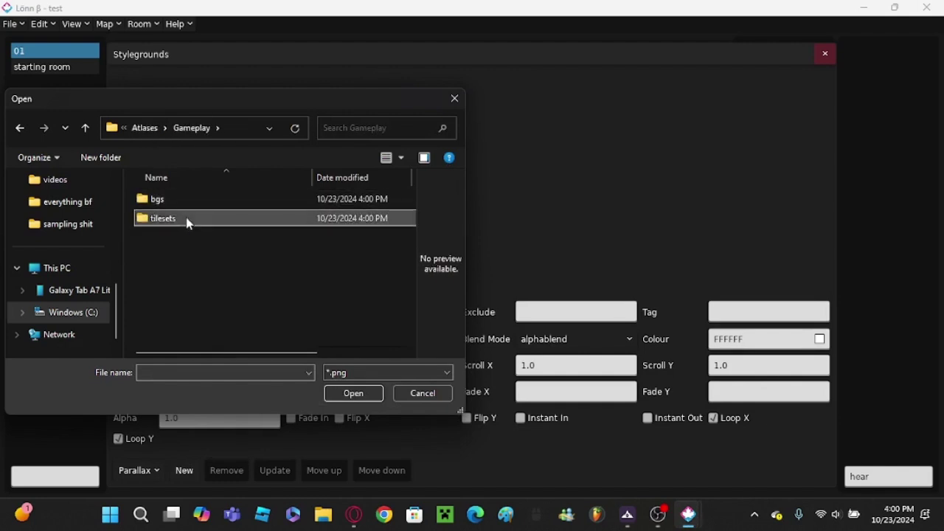
double_click(185, 220)
scroll(305, 275, down, 1)
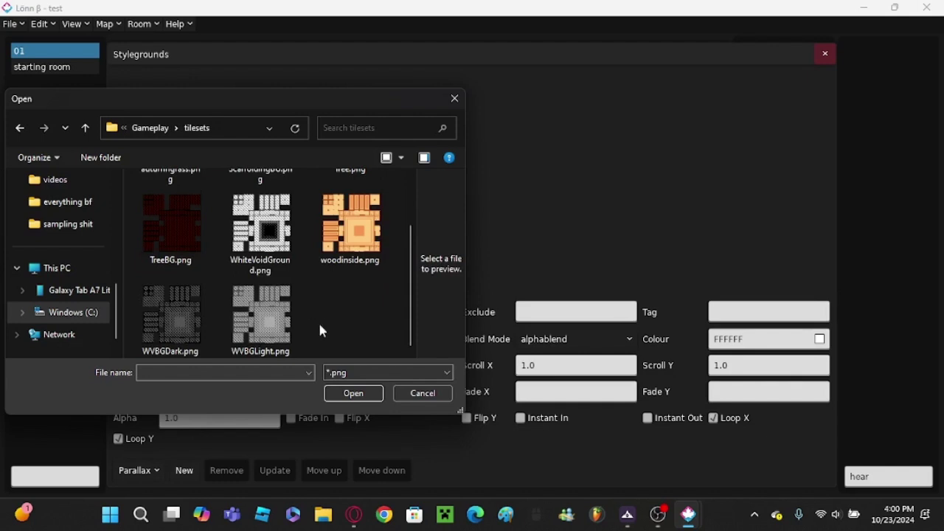
scroll(323, 332, up, 2)
- Examine the whitevoid background images in the bgs folder of 1-testmod
click(150, 128)
double_click(219, 198)
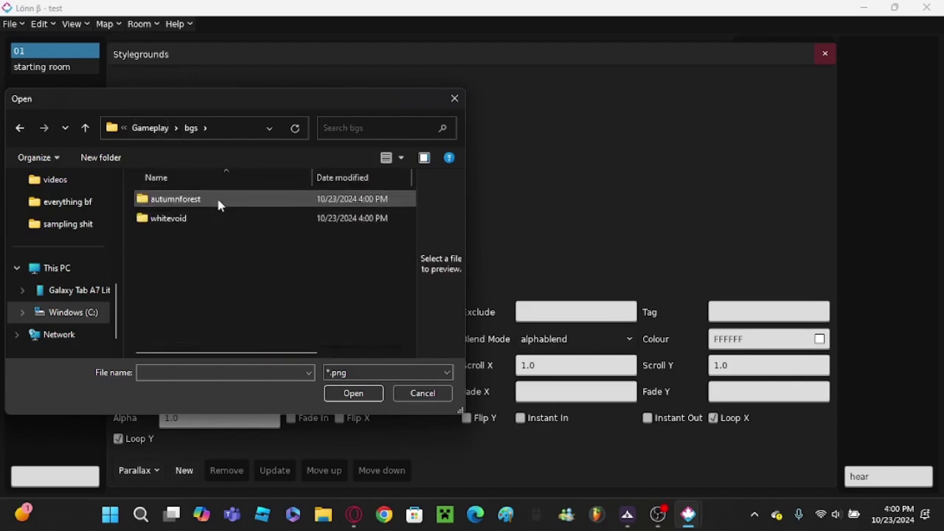
double_click(215, 218)
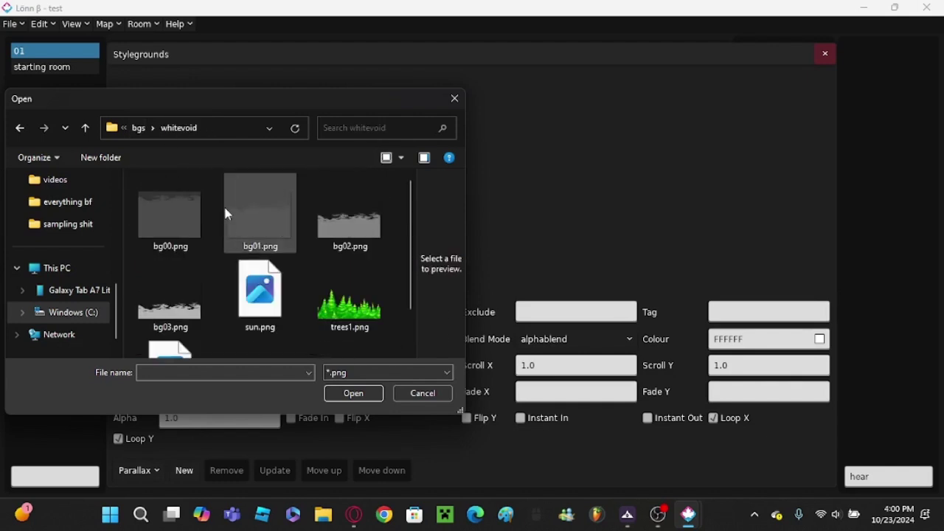
scroll(367, 289, down, 1)
scroll(340, 266, up, 1)
scroll(285, 248, down, 1)
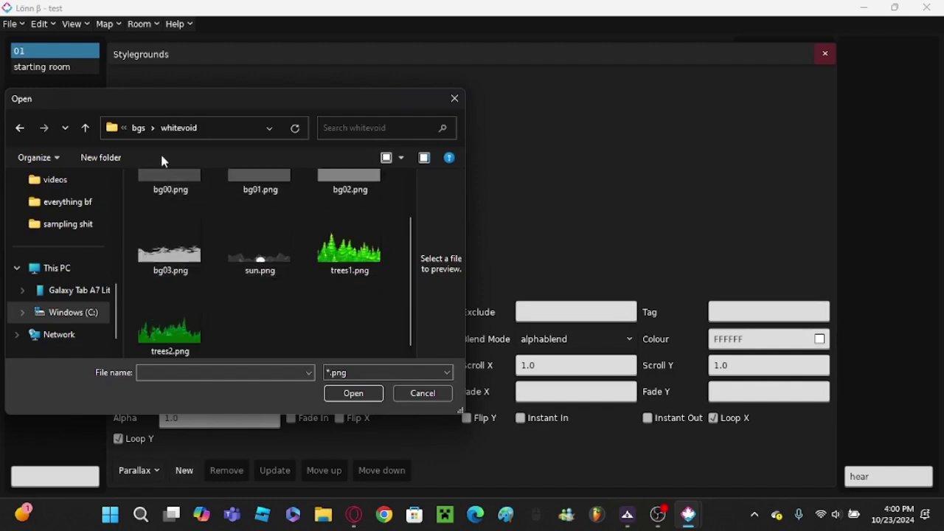
- Choose forest00.png from the autumnforest folder as the texture before any parallax entry exists
key(alt+Up)
click(206, 177)
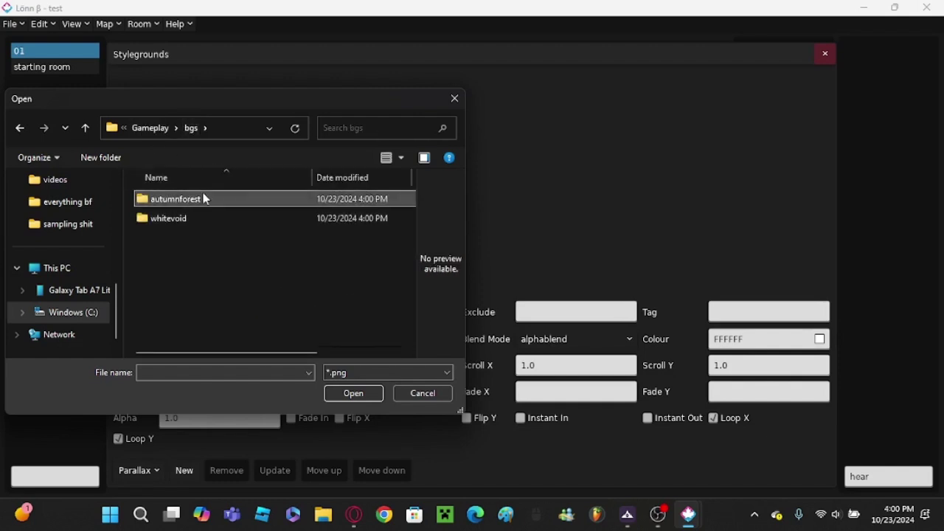
double_click(205, 198)
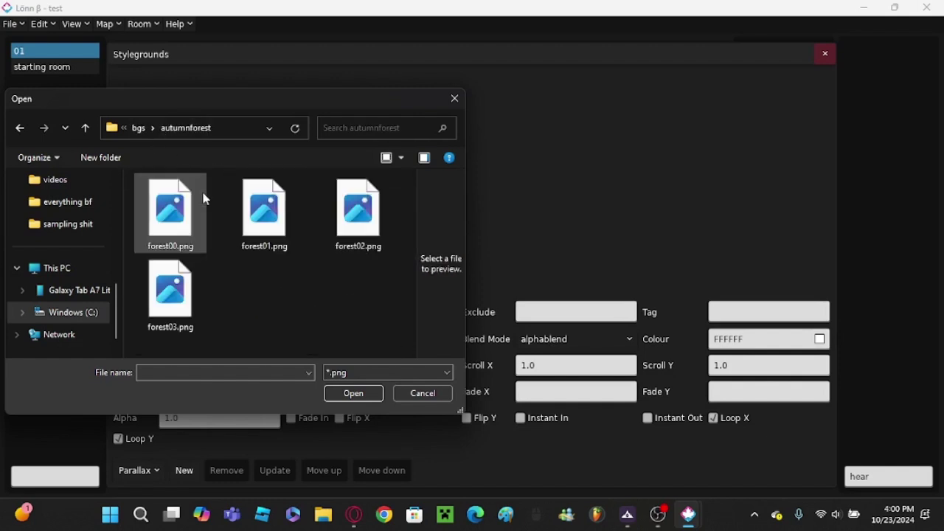
click(204, 235)
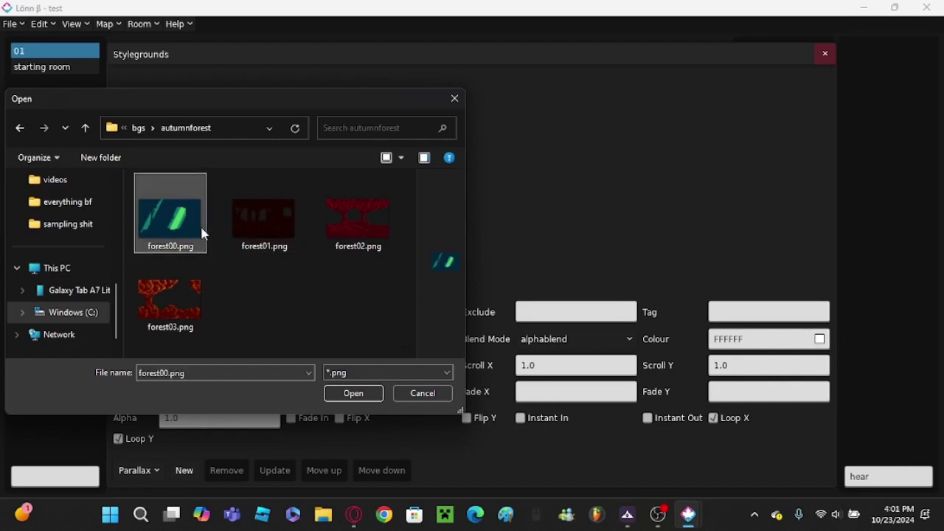
click(359, 391)
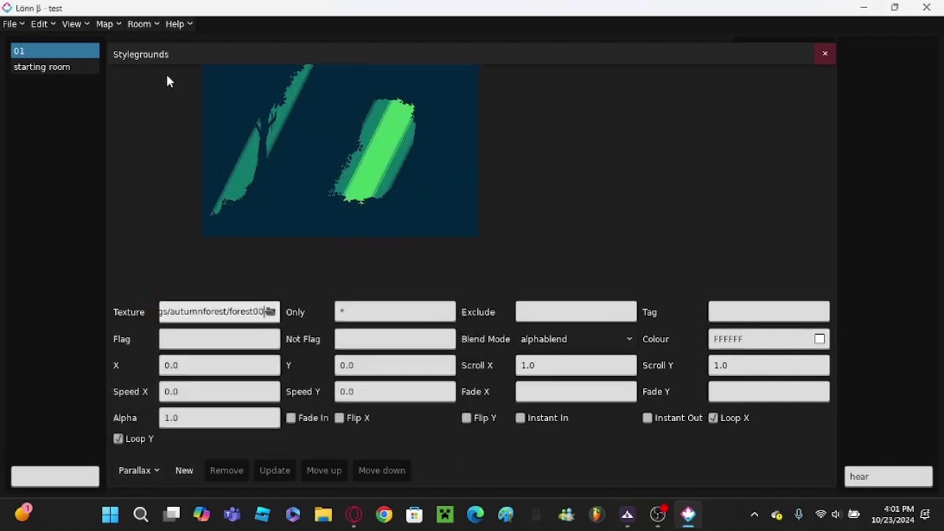
- Add a new parallax, apply autumnforest/forest00.png from the bgs folder as its texture, and move it to the background
click(185, 472)
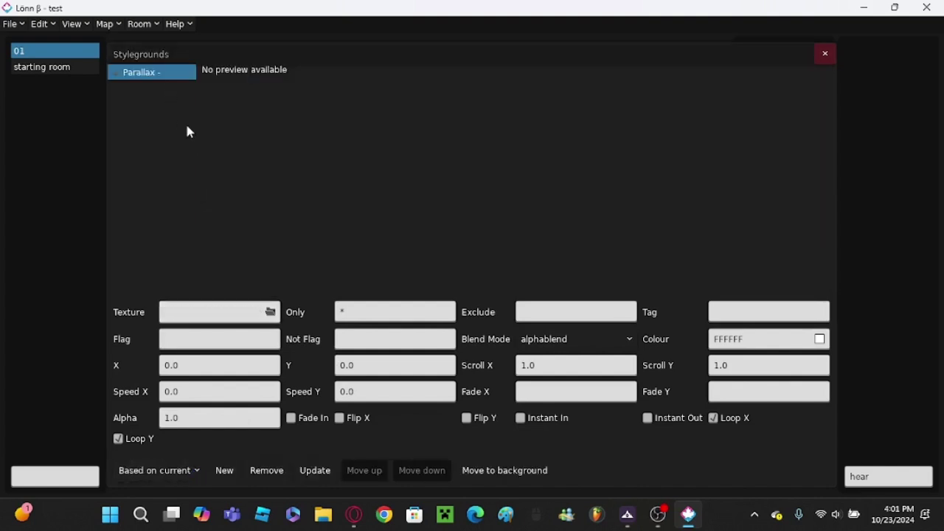
click(264, 317)
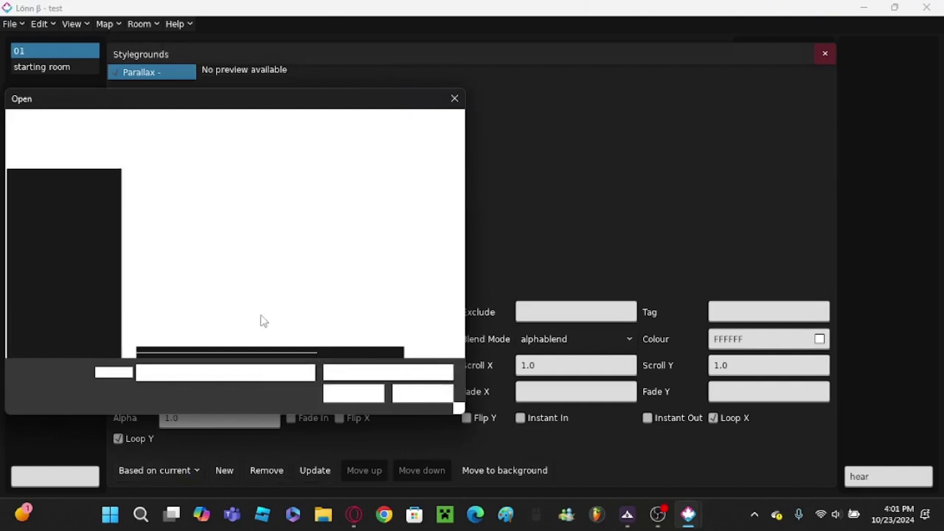
double_click(193, 203)
double_click(192, 205)
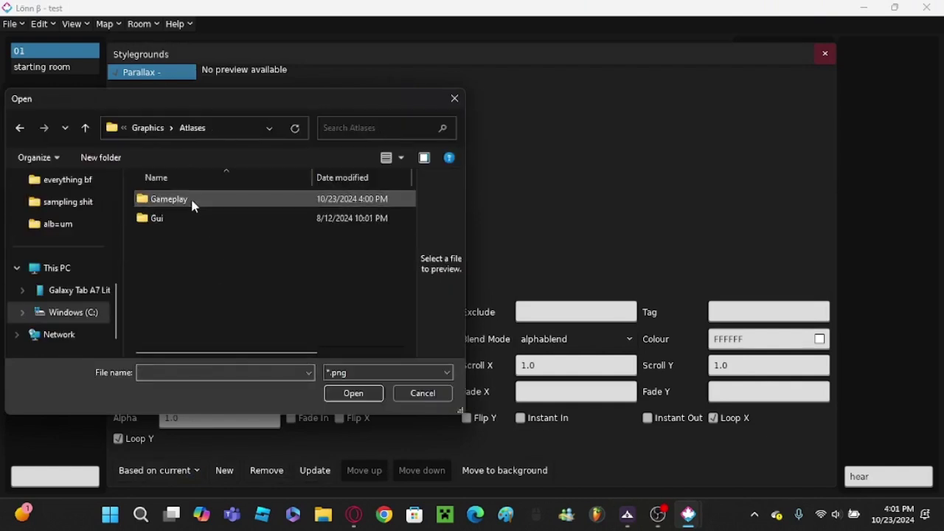
double_click(193, 203)
double_click(194, 202)
double_click(194, 202)
click(187, 206)
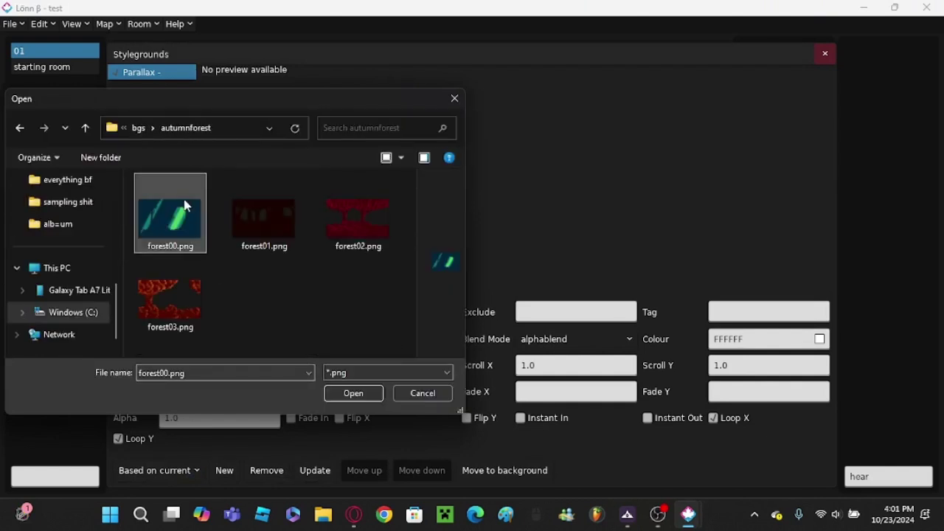
click(353, 394)
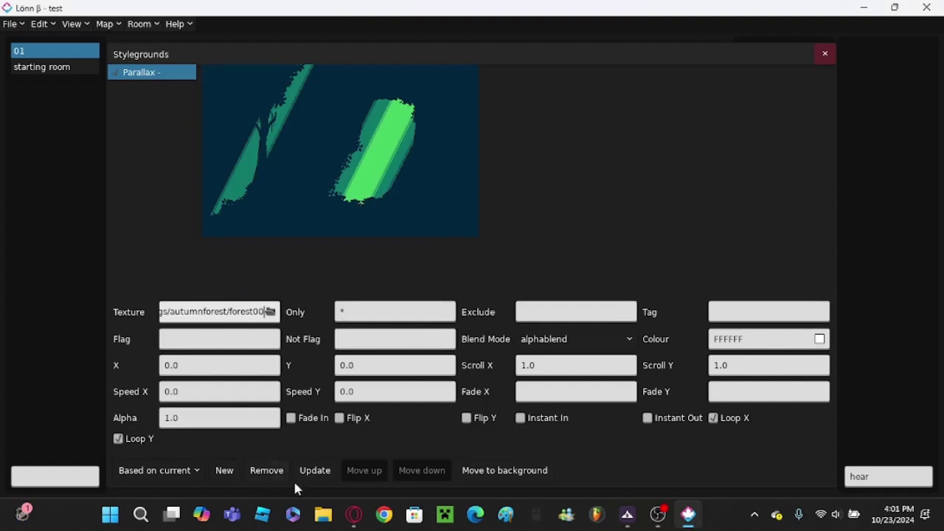
click(306, 473)
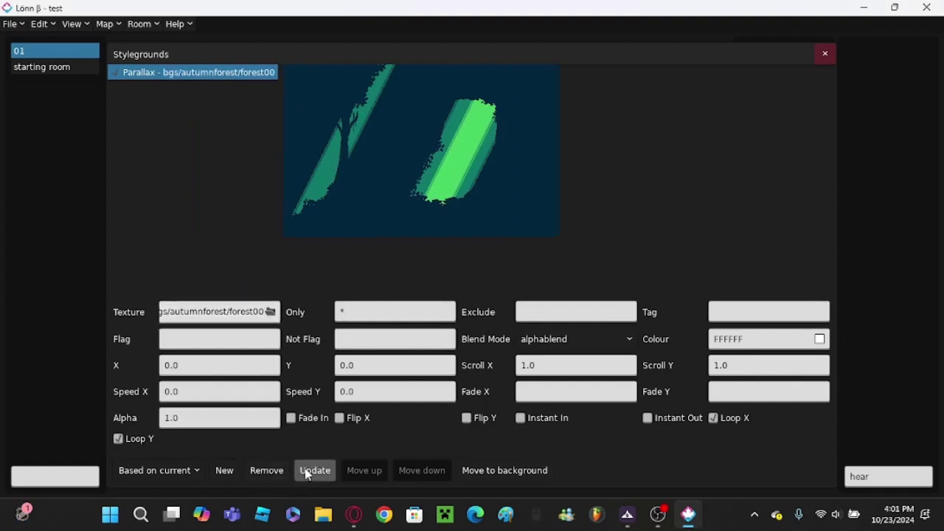
click(487, 476)
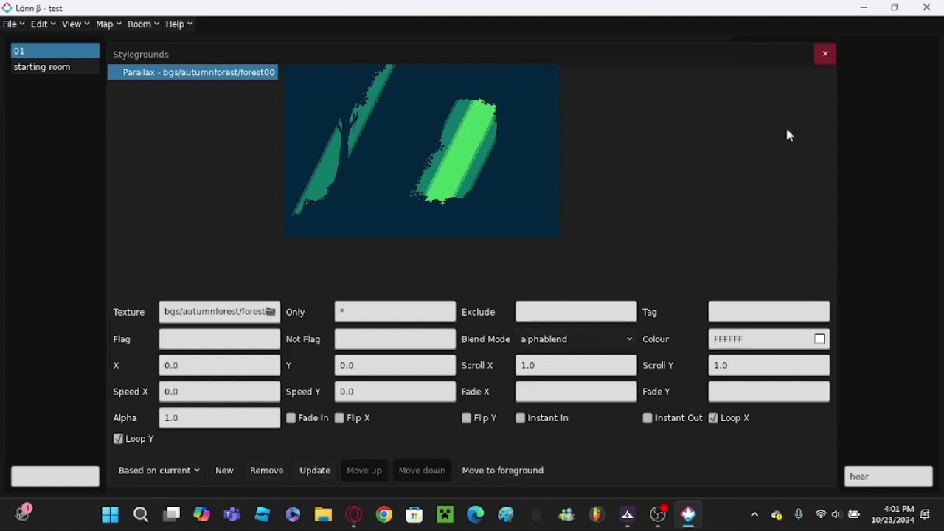
- Close the Stylegrounds editor, save the map, and decline to open the dependency window
click(826, 55)
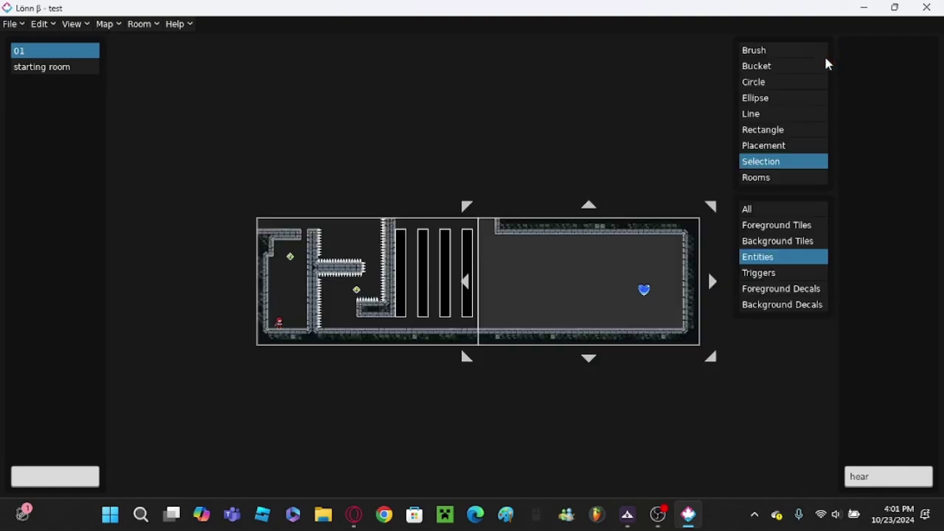
click(14, 23)
click(17, 88)
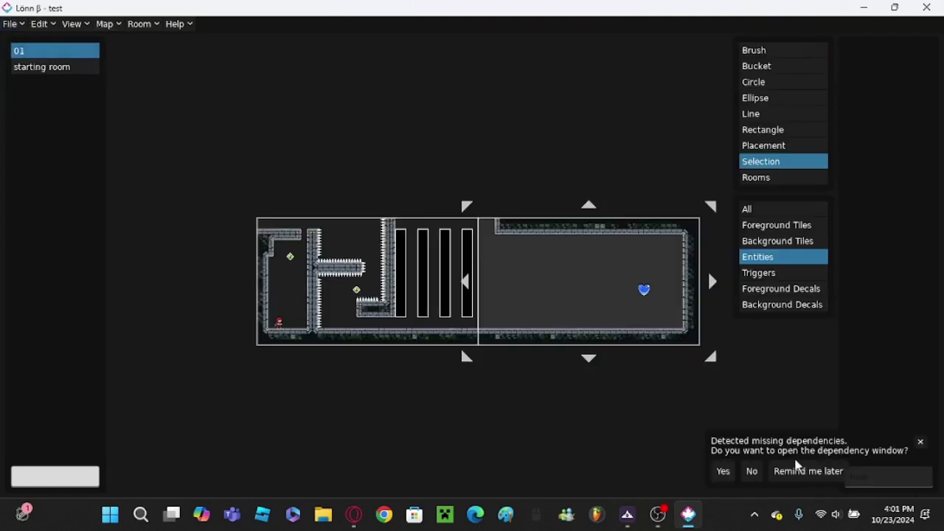
click(753, 472)
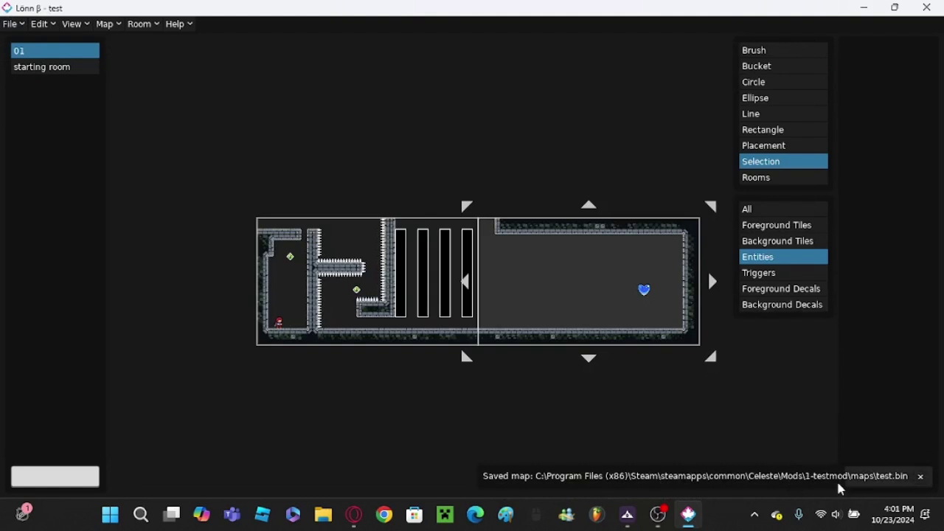
- Open File Explorer and look through the folders in AppData\Roaming for the game's files
click(324, 516)
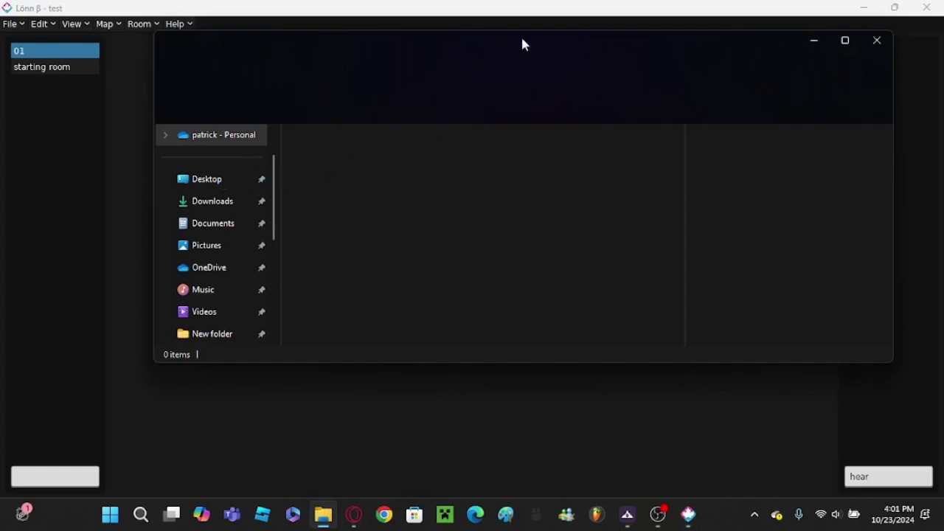
drag(490, 45, 420, 47)
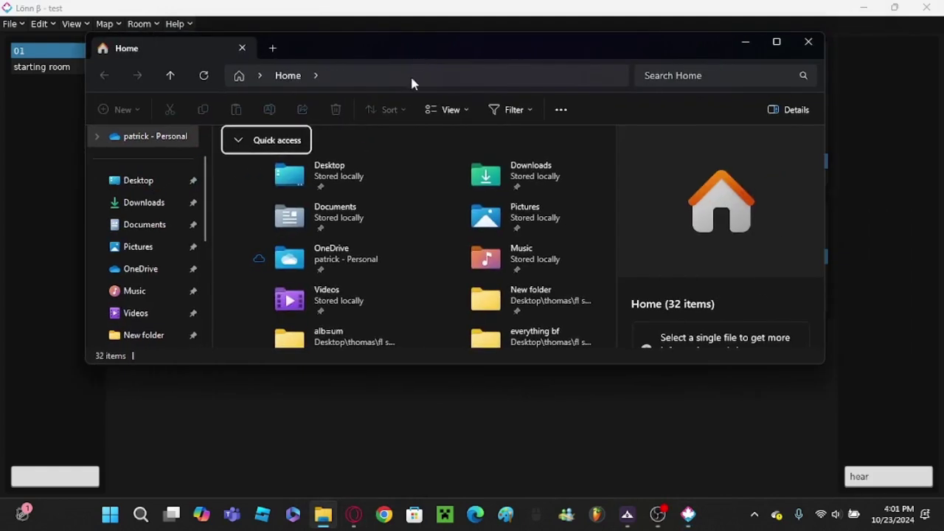
click(414, 80)
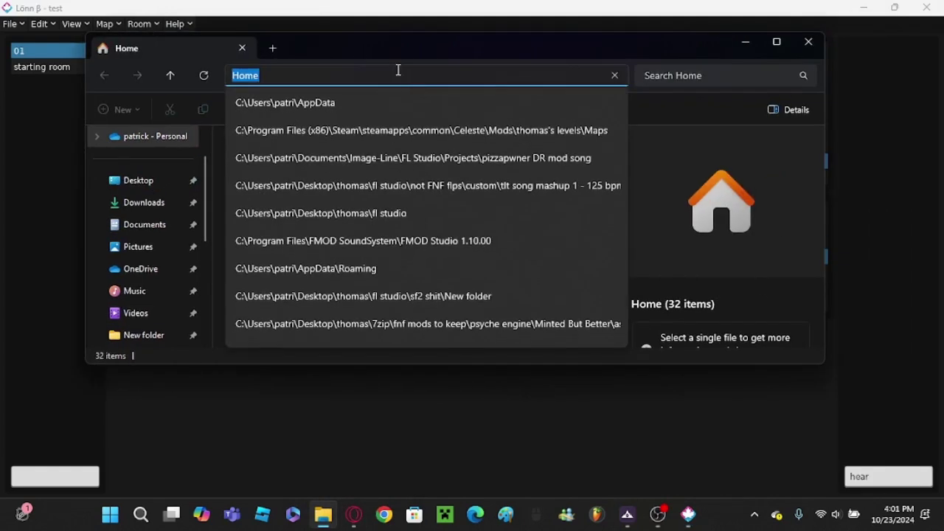
click(354, 102)
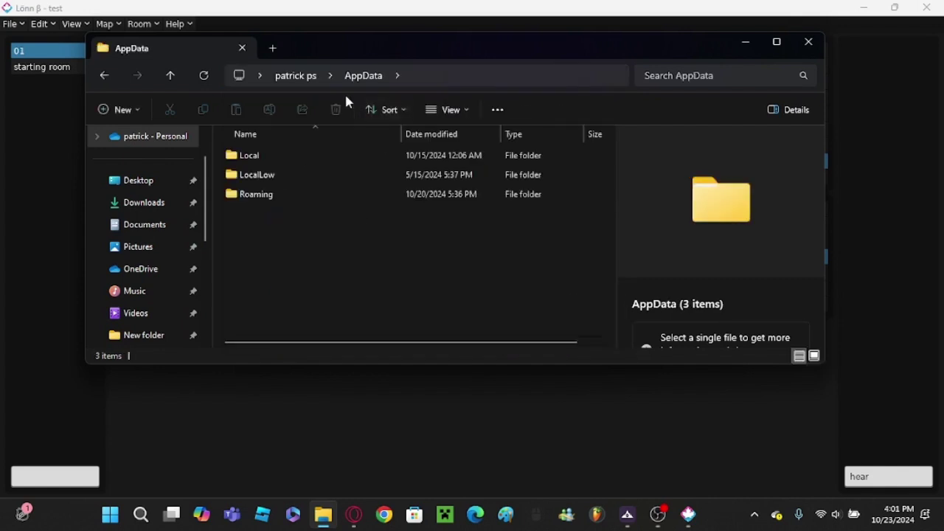
double_click(273, 198)
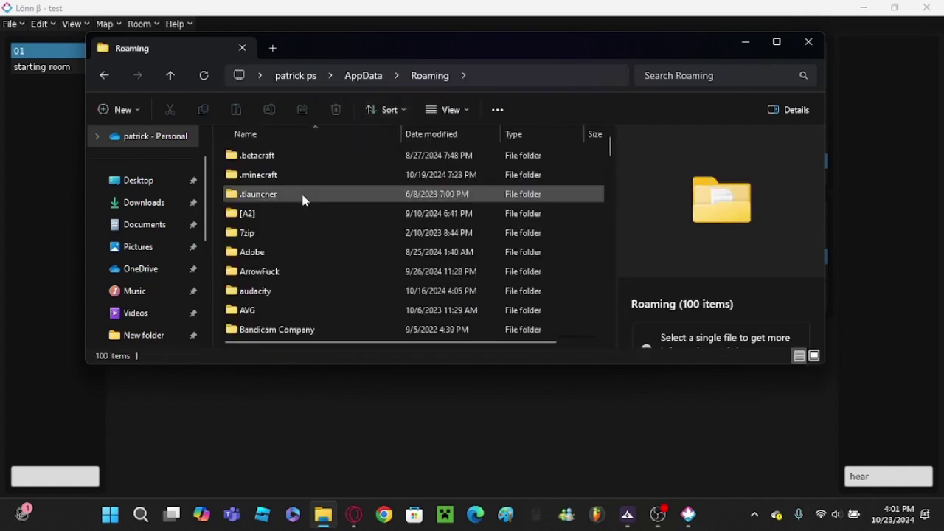
scroll(305, 200, down, 3)
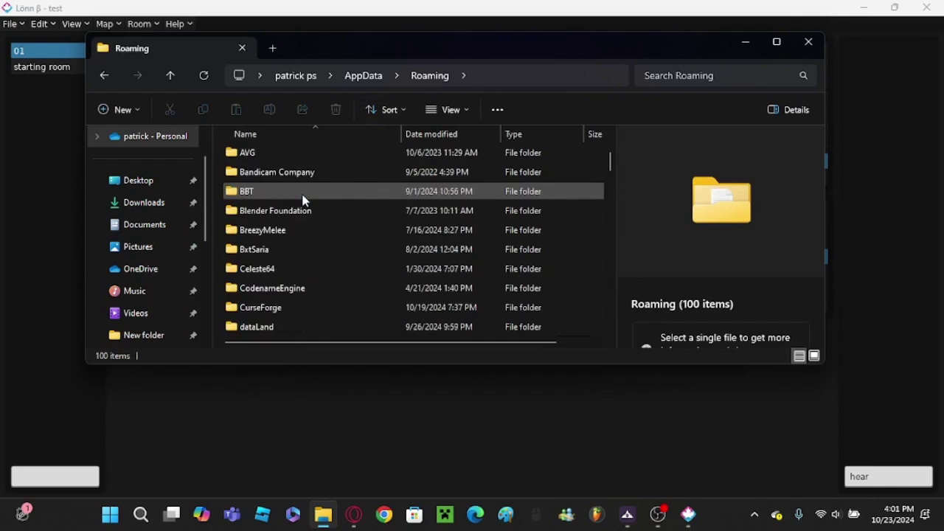
scroll(304, 200, down, 1)
scroll(304, 200, down, 1)
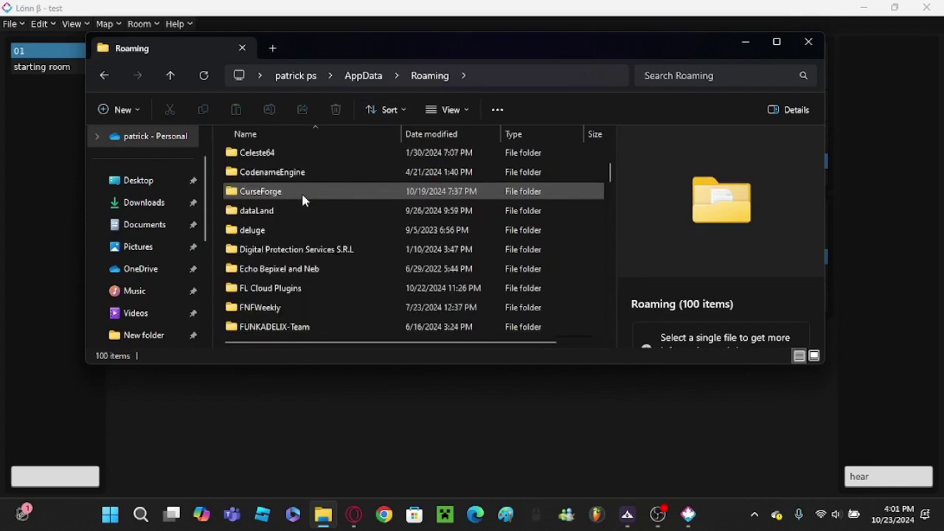
scroll(305, 200, down, 1)
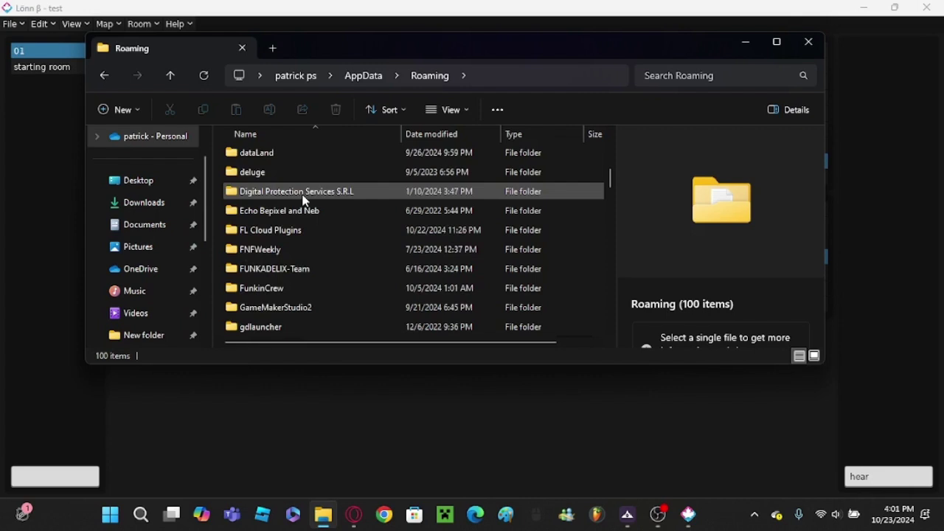
scroll(305, 201, down, 1)
scroll(305, 200, up, 7)
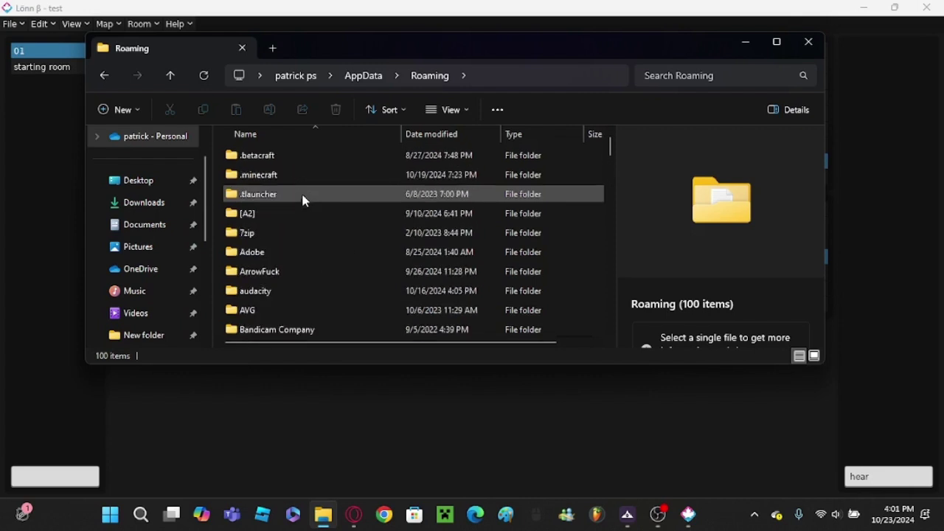
scroll(305, 200, down, 13)
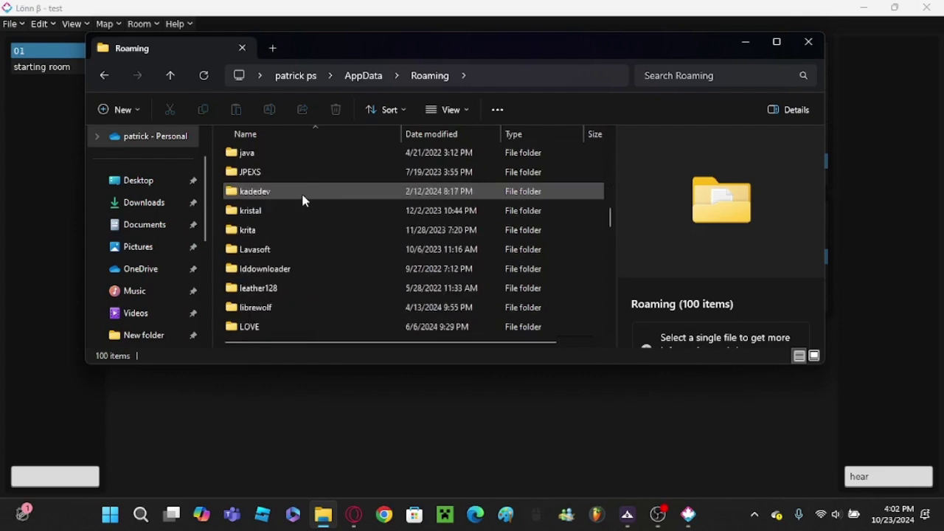
scroll(382, 259, up, 2)
scroll(382, 259, down, 4)
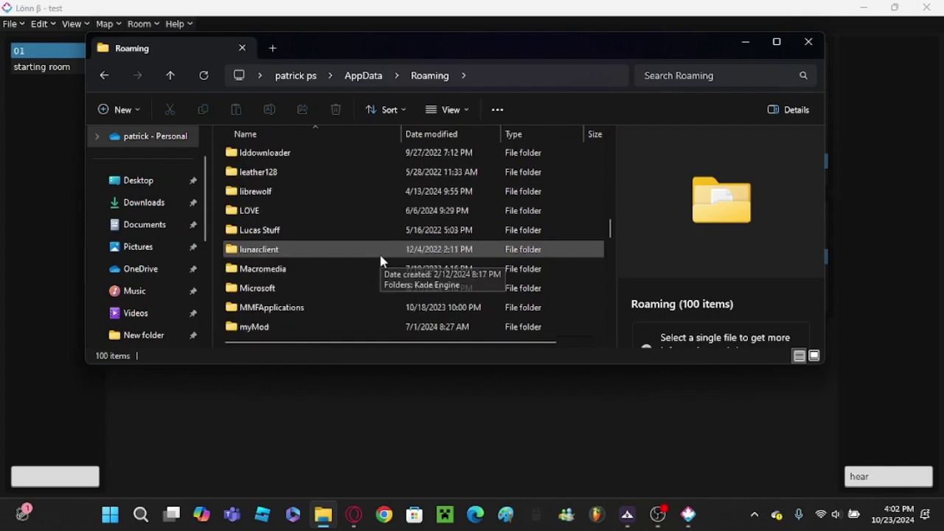
- Check the contents of the LOVE and Olympus folders, then look back over the Roaming folder list
double_click(328, 211)
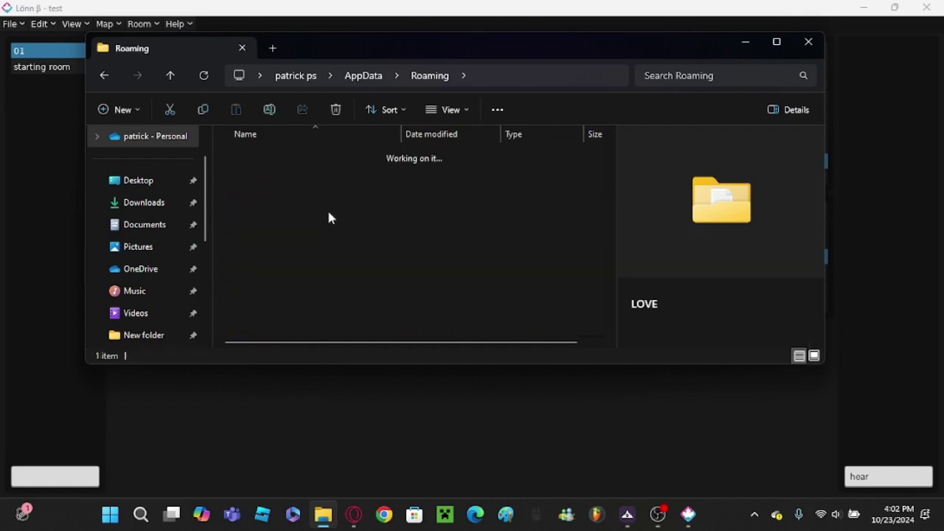
key(alt+Left)
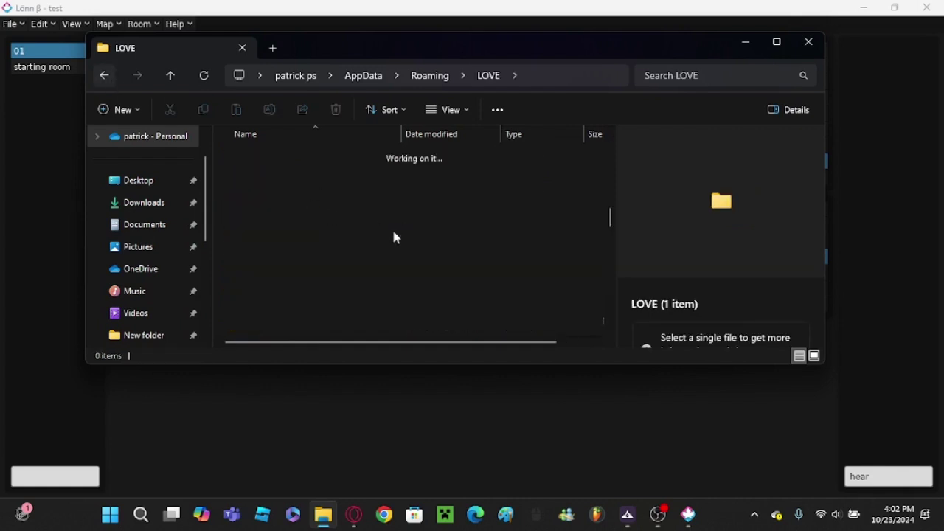
scroll(394, 236, down, 2)
double_click(320, 268)
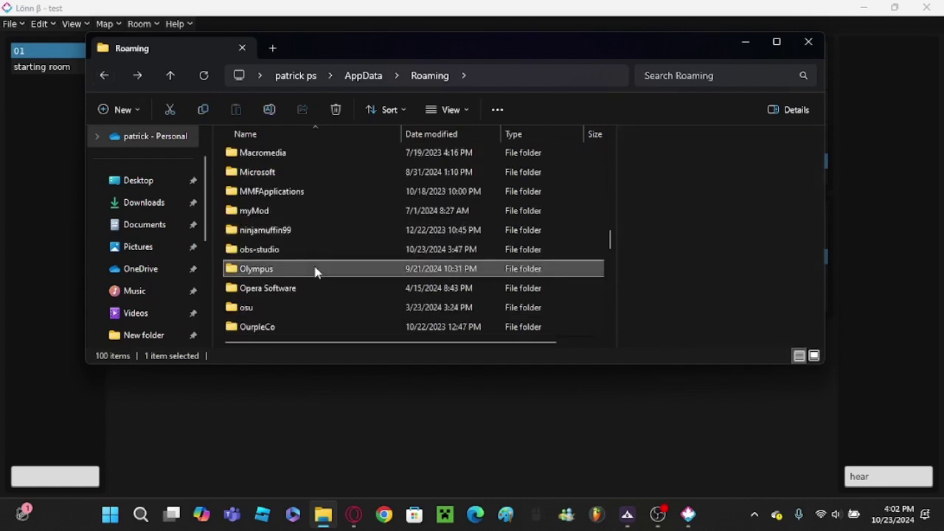
scroll(251, 166, down, 3)
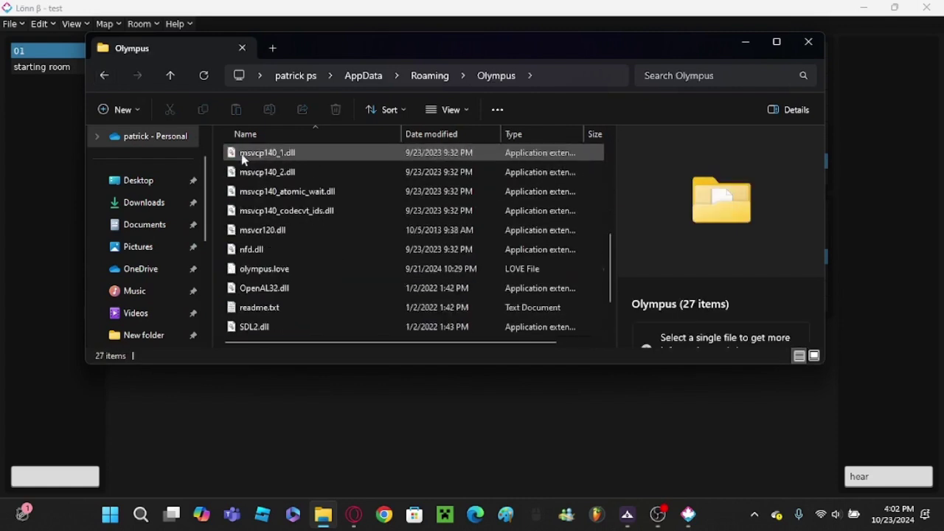
click(104, 75)
scroll(330, 231, down, 3)
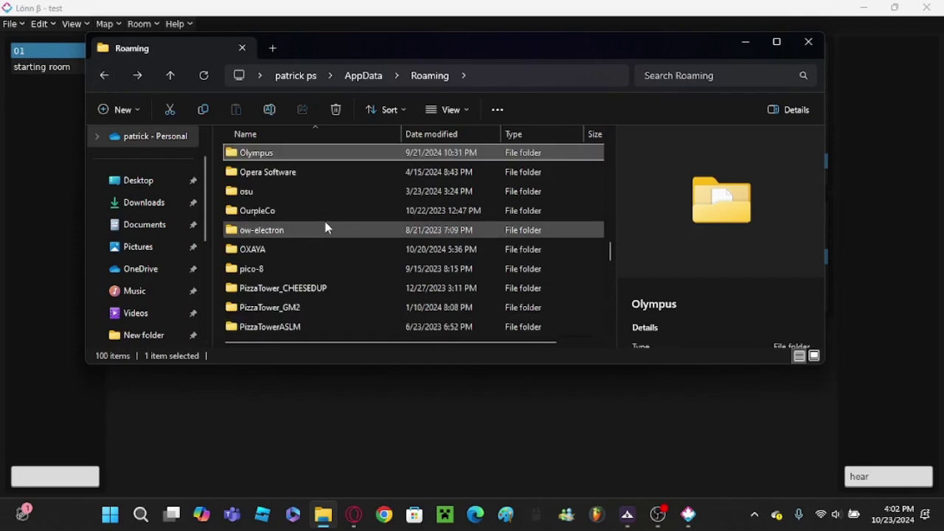
scroll(328, 228, up, 10)
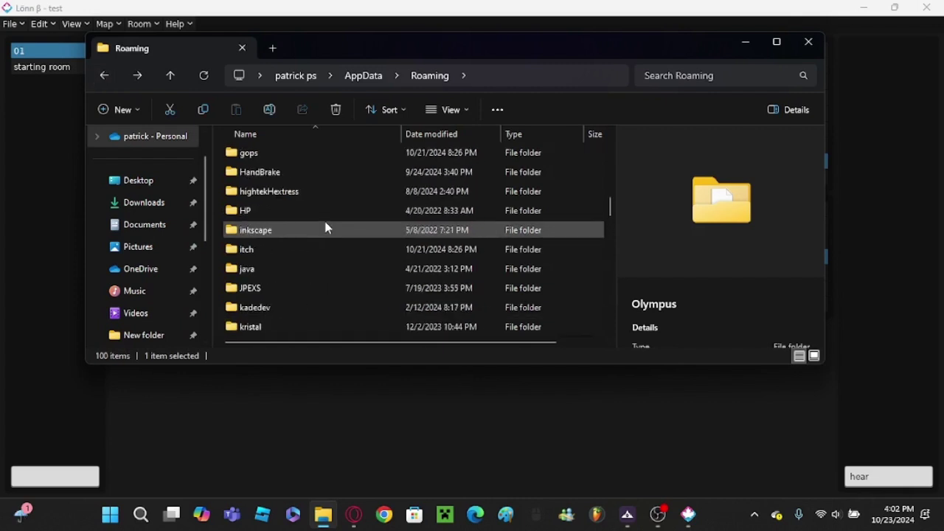
scroll(329, 229, up, 10)
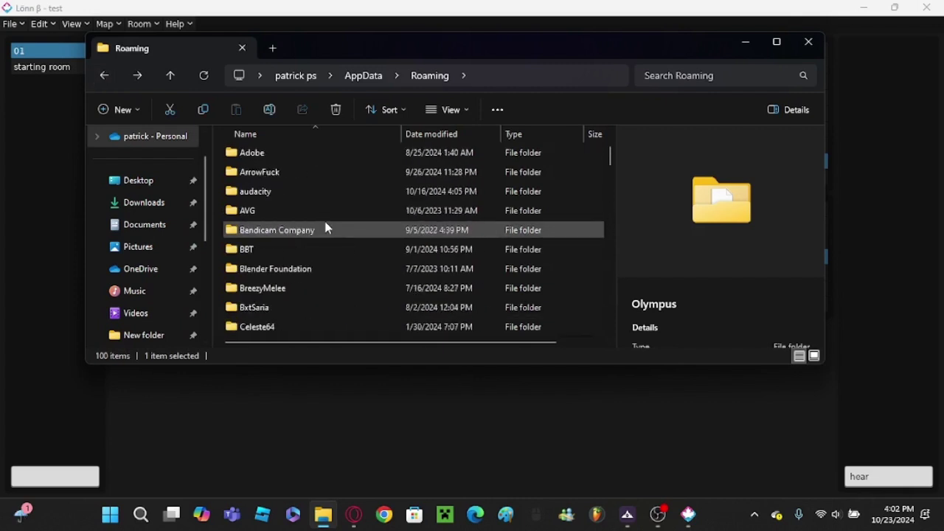
scroll(328, 225, up, 2)
- Look through AppData\Local, check its Steam folder, and close the File Explorer window
click(365, 75)
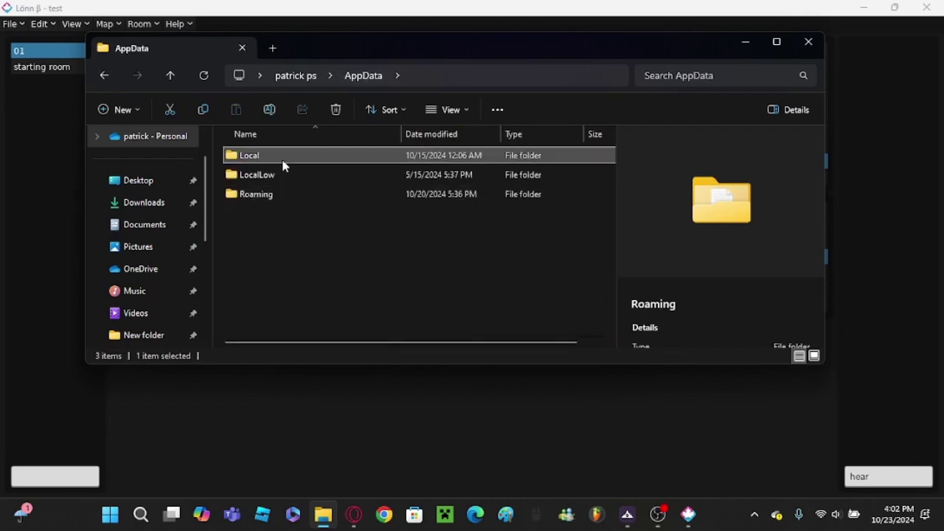
double_click(281, 156)
scroll(311, 171, down, 4)
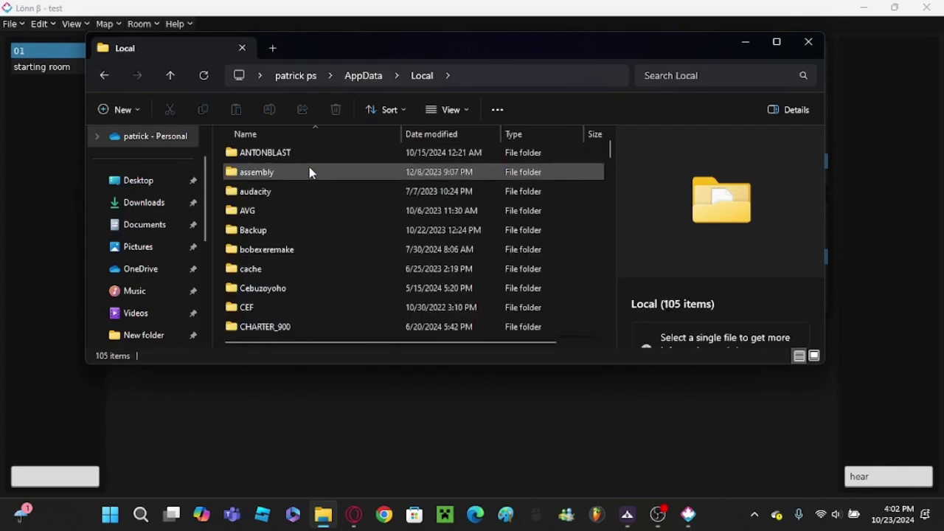
scroll(311, 172, down, 2)
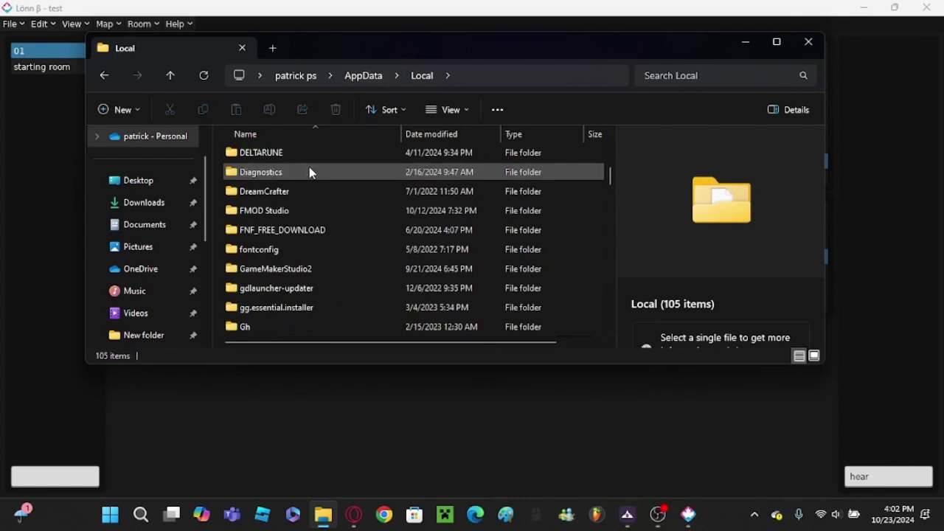
scroll(310, 172, down, 5)
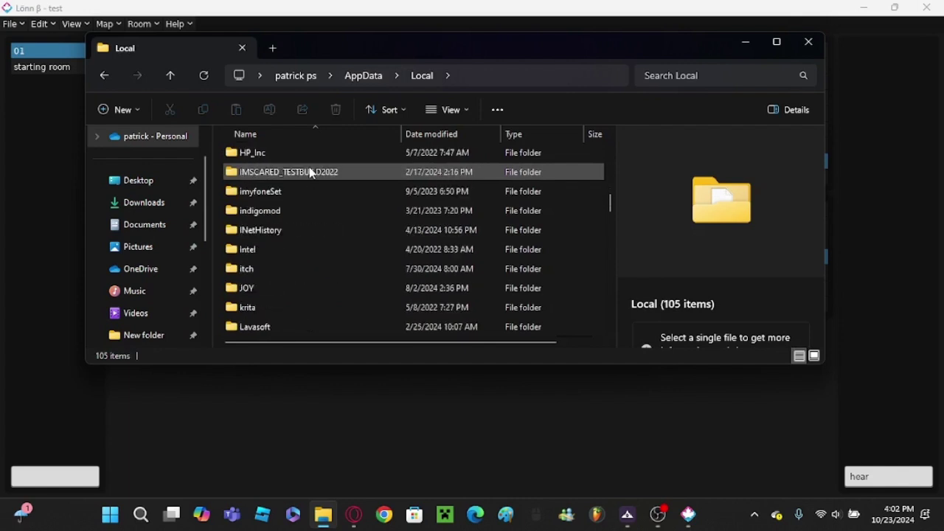
scroll(311, 172, down, 4)
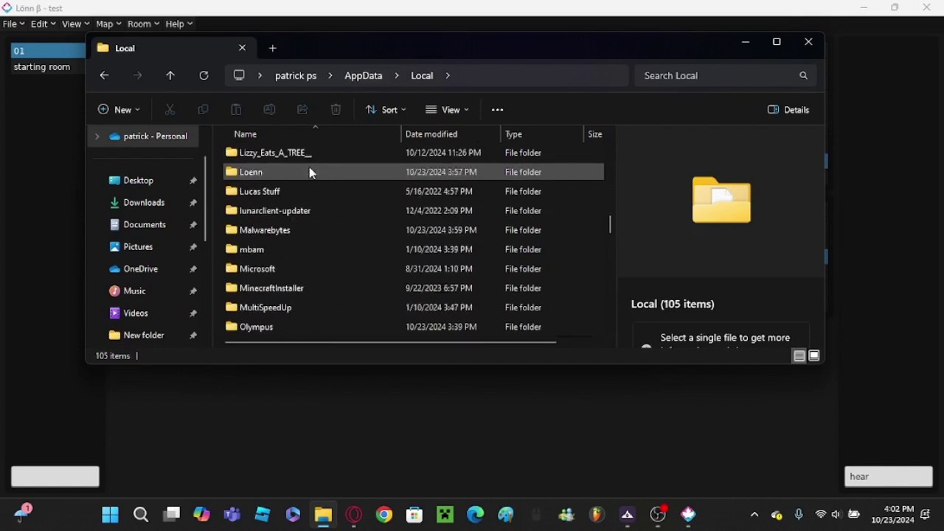
scroll(311, 172, down, 3)
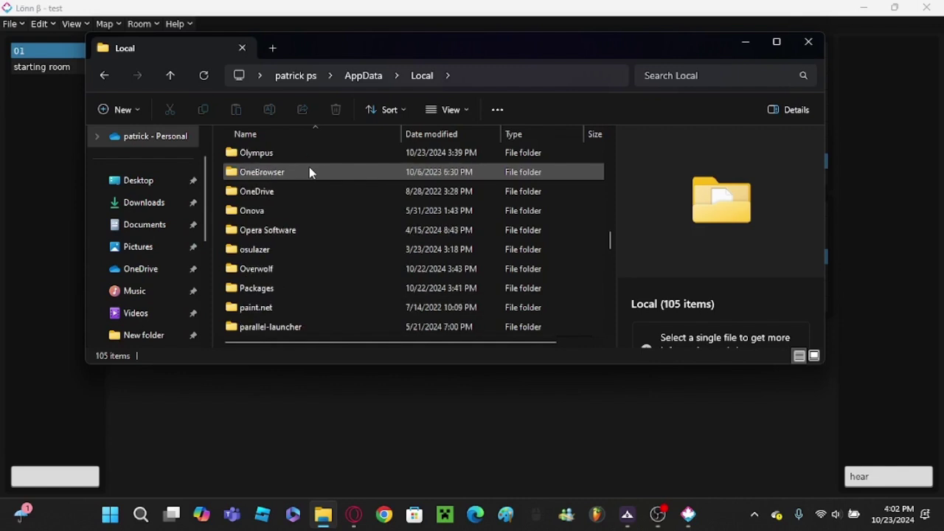
scroll(311, 172, down, 6)
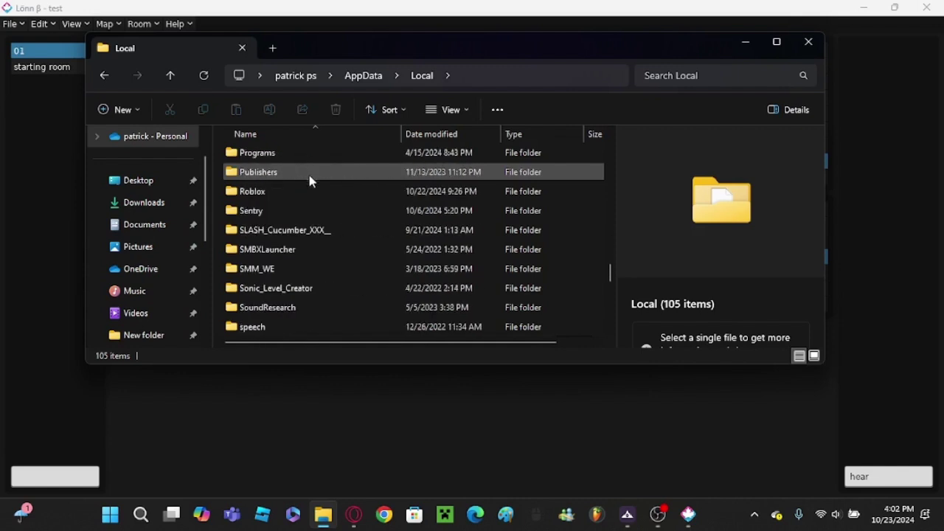
scroll(301, 263, down, 2)
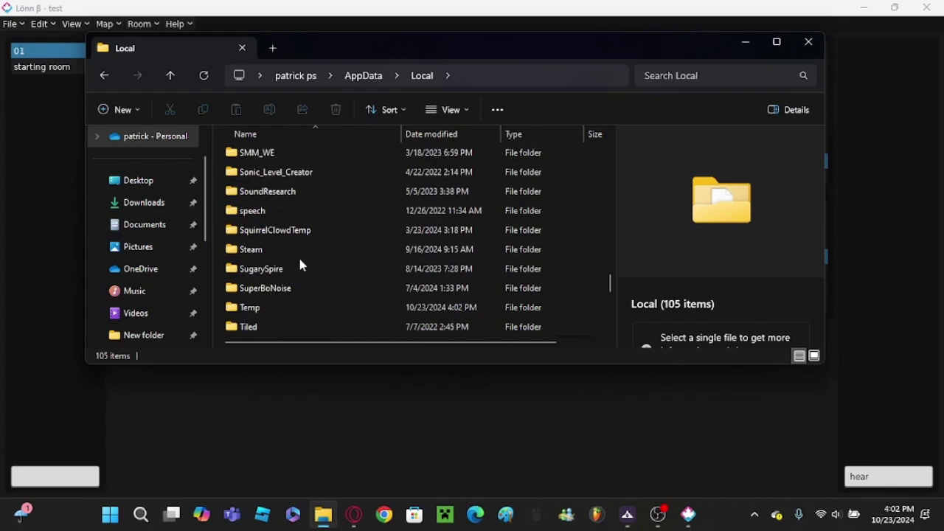
double_click(301, 250)
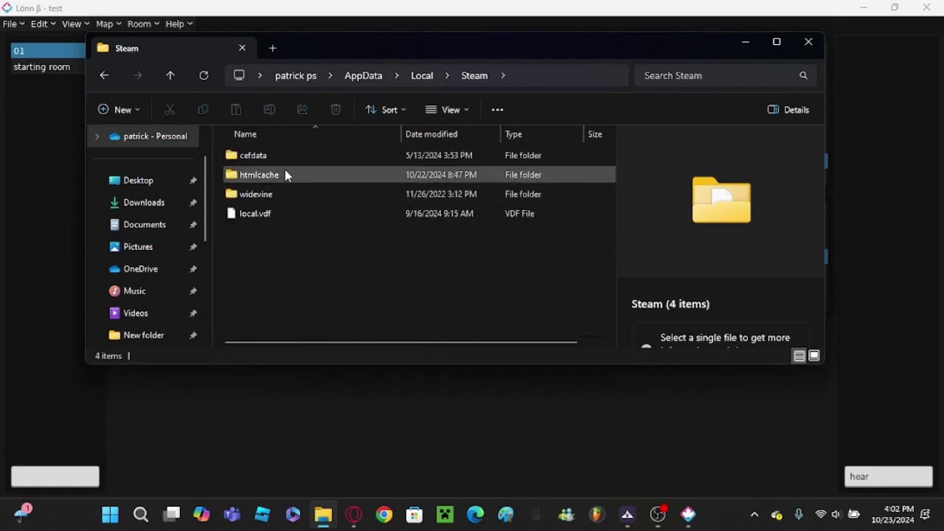
click(809, 42)
- Copy the autumnforest folder path from Lönn's Save As dialog and cancel without saving
click(14, 24)
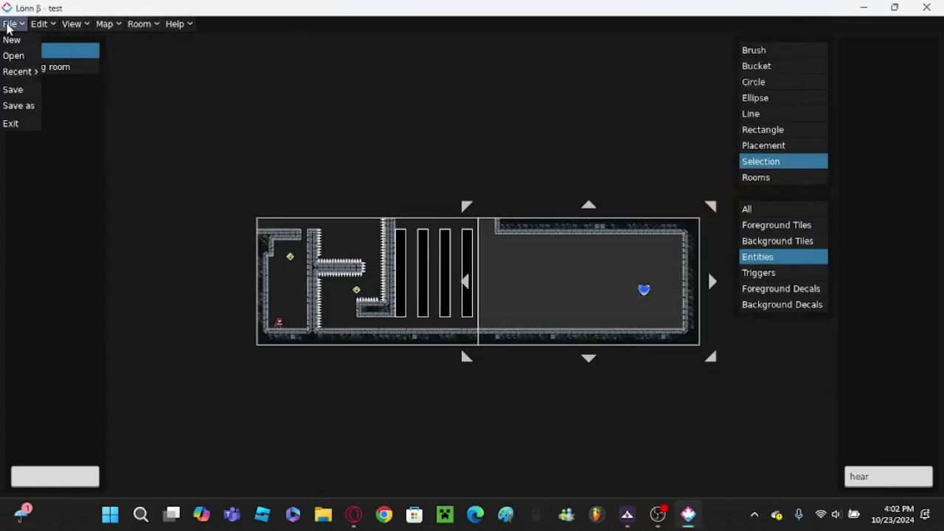
click(32, 106)
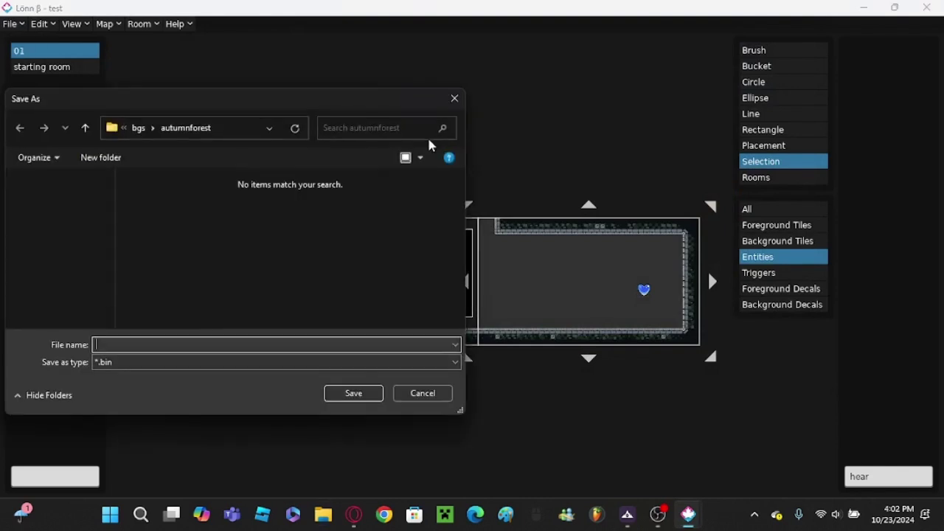
click(260, 133)
right_click(234, 131)
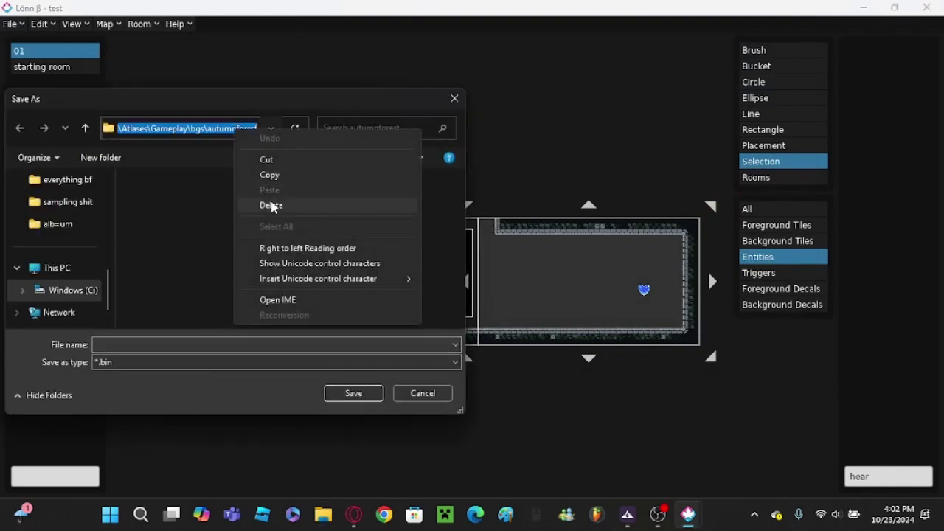
click(280, 180)
click(421, 393)
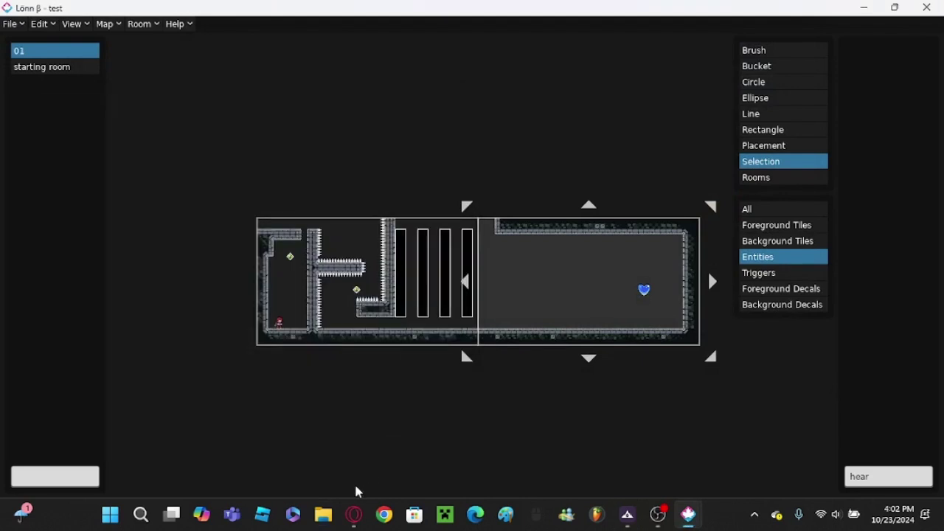
- Open File Explorer and go to the copied autumnforest folder path
key(super+e)
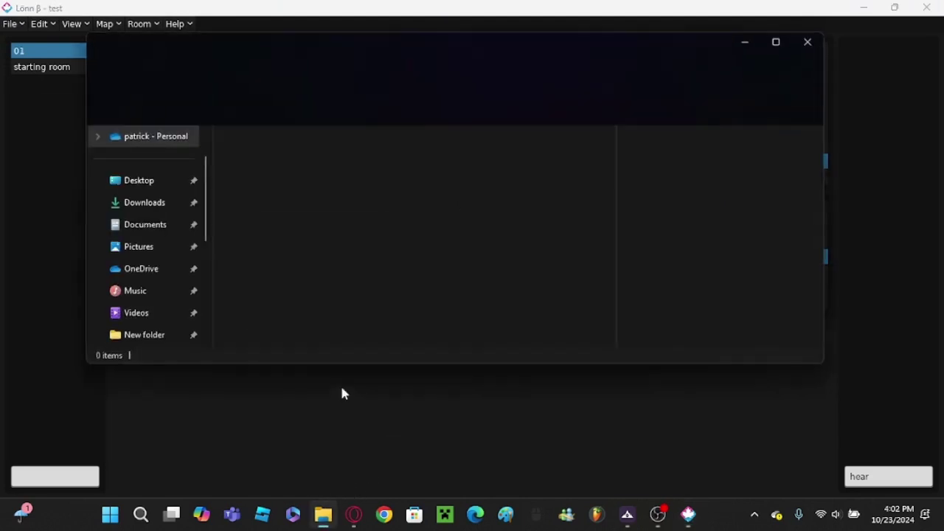
click(406, 76)
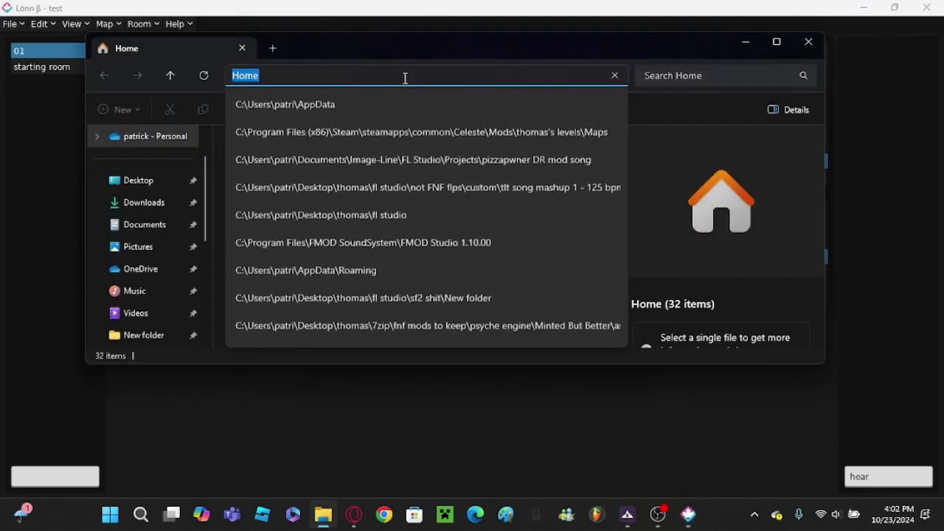
key(ctrl+v)
key(Return)
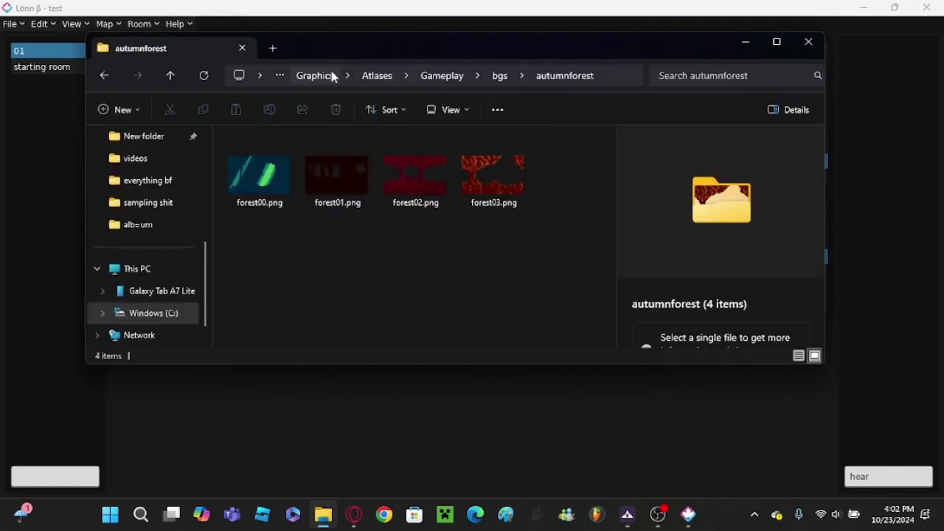
- Go up from the autumnforest folder to the Celeste folder and open its Mods folder
click(317, 76)
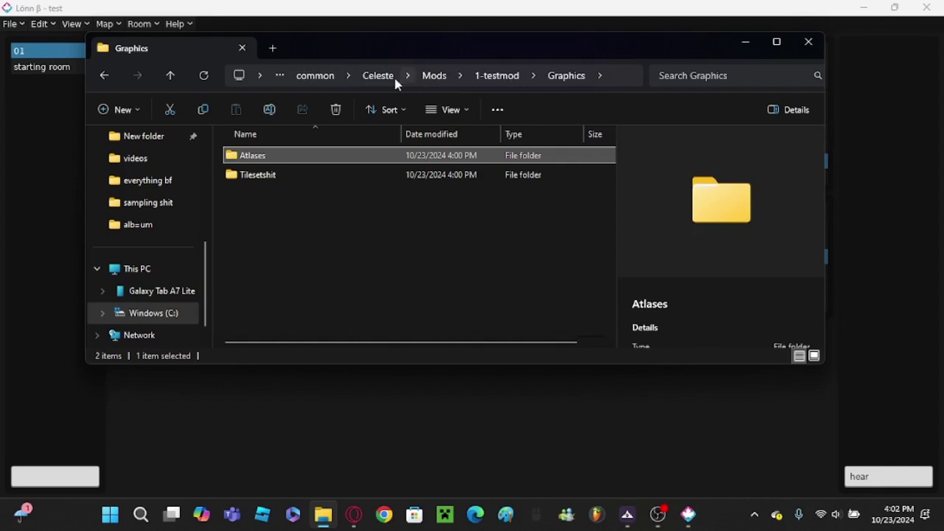
click(384, 77)
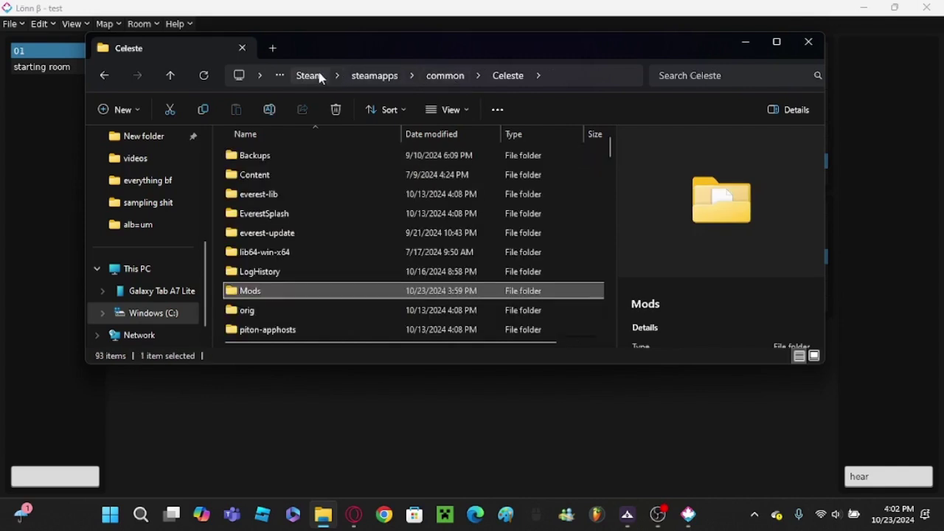
click(565, 77)
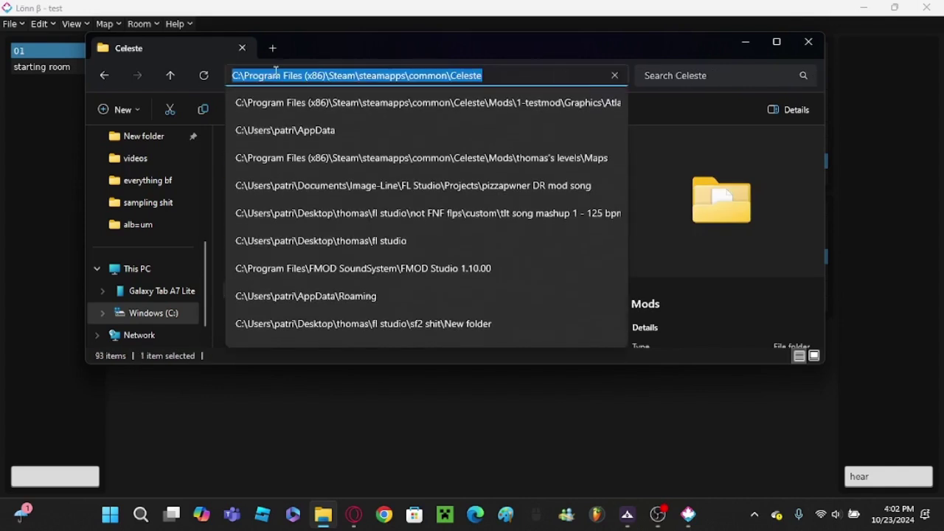
click(654, 118)
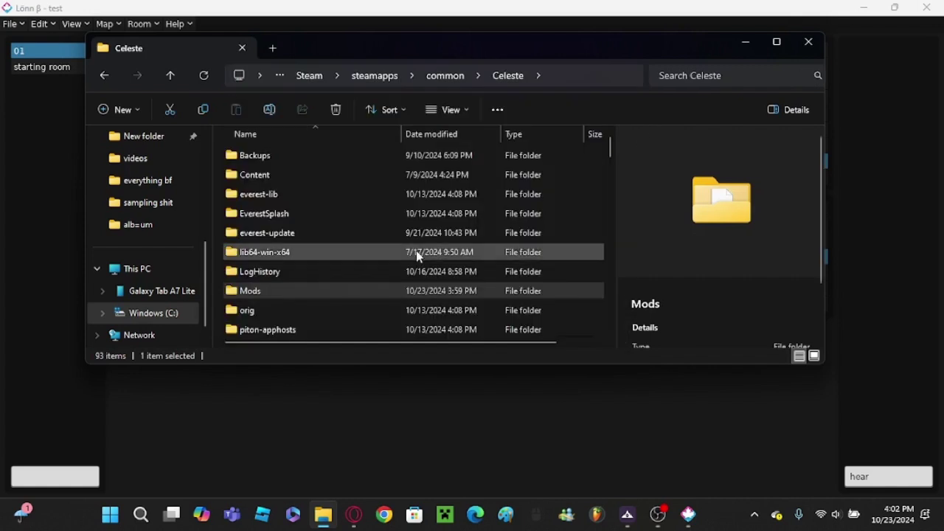
double_click(311, 290)
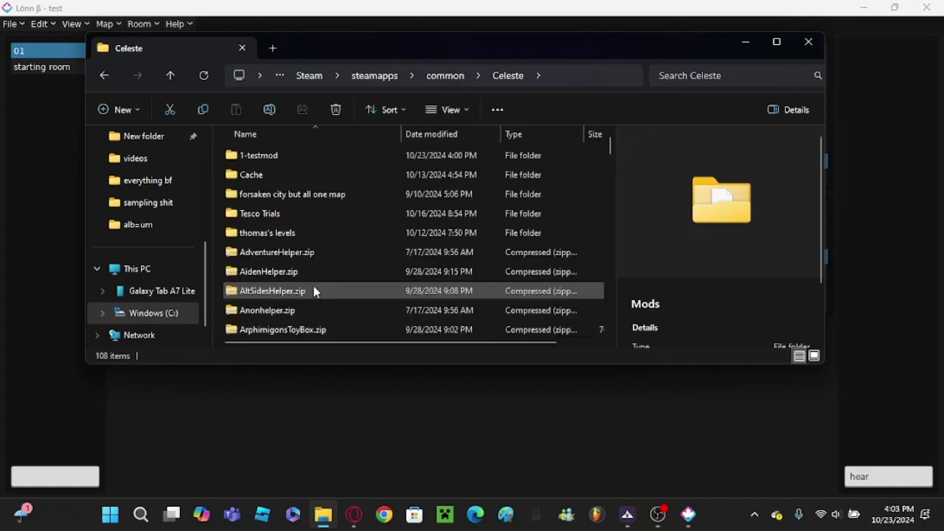
- Compress the 1-testmod folder into a ZIP file, keeping the name 1-testmod.zip
click(261, 157)
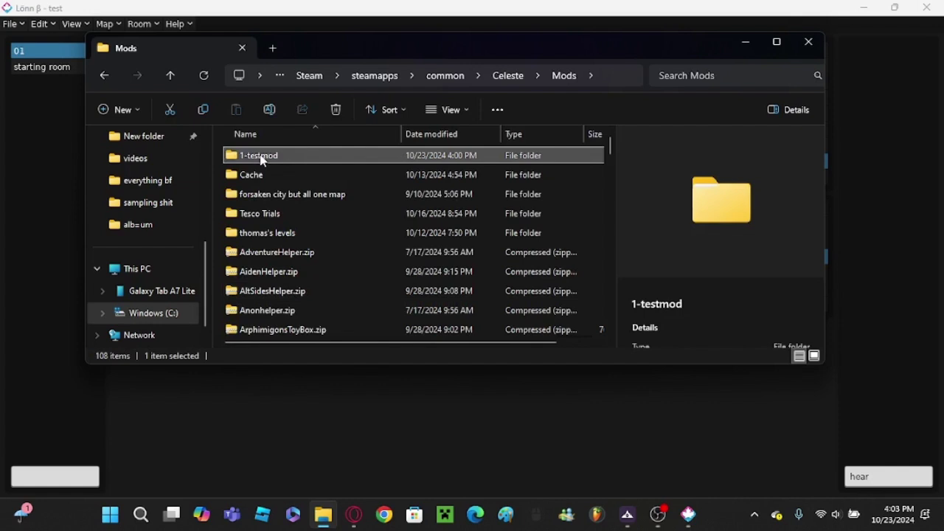
right_click(263, 157)
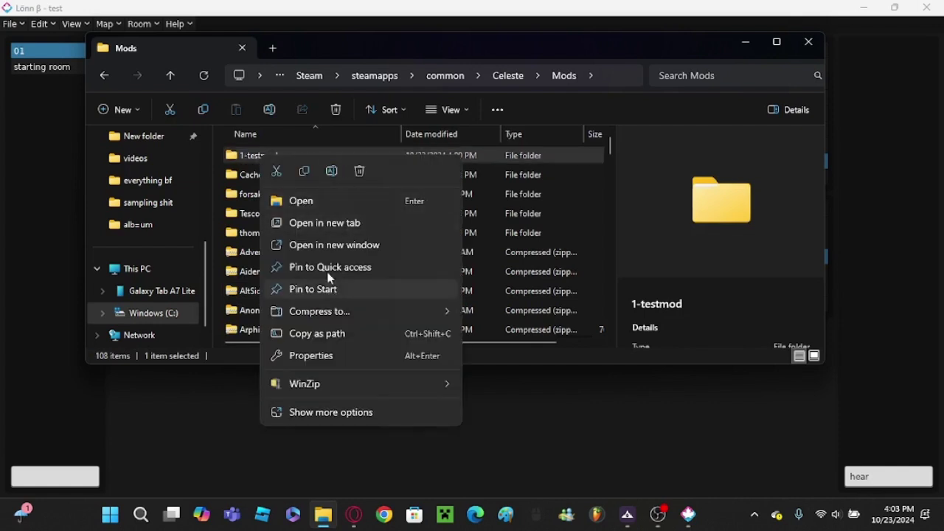
mouse_move(330, 313)
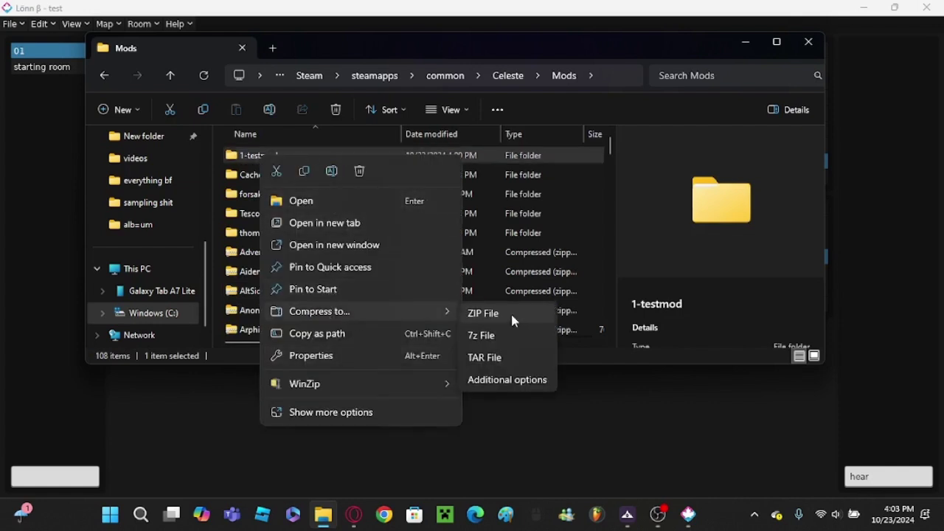
click(510, 312)
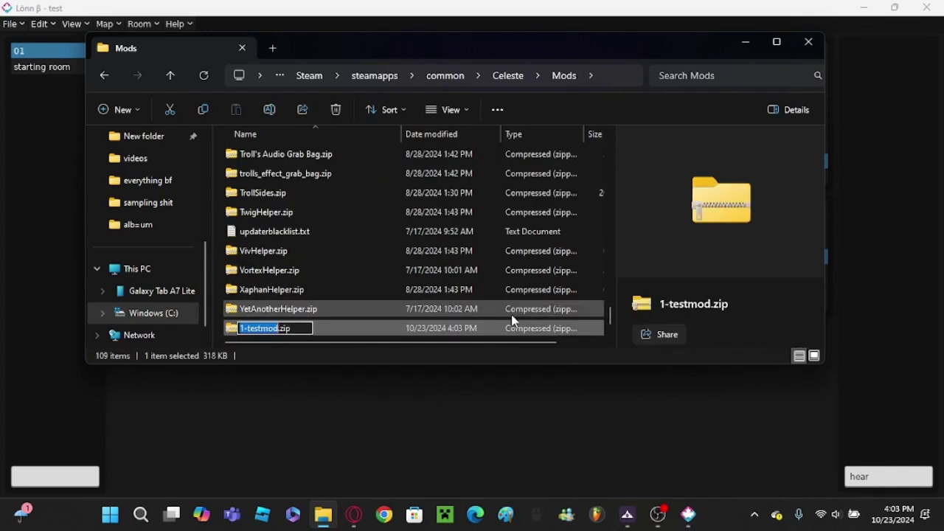
click(342, 335)
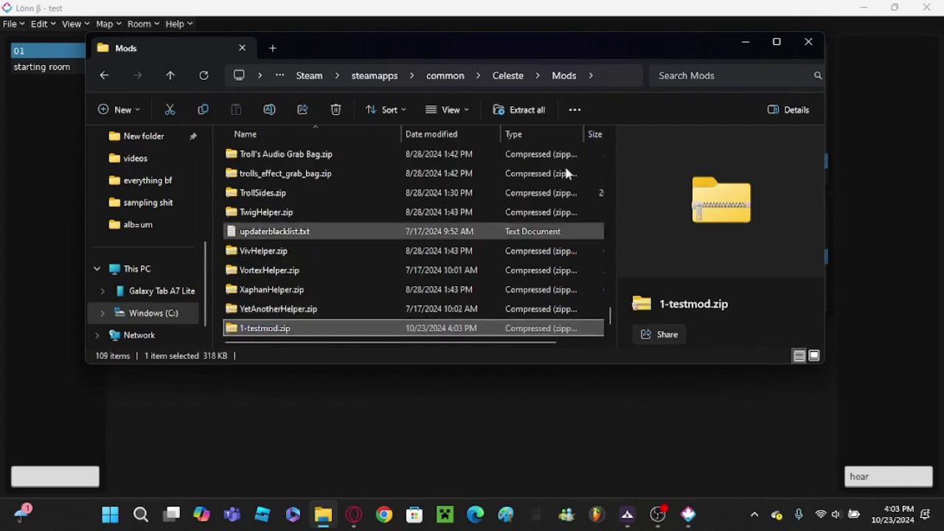
- Minimize the open windows, launch Everest from Olympus, dismiss its notice and minimize Olympus
click(749, 42)
click(865, 9)
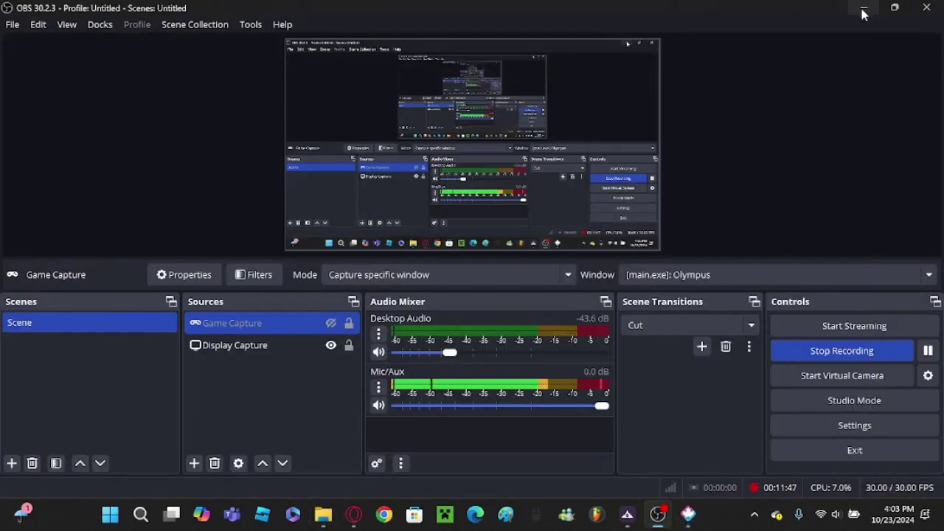
click(862, 9)
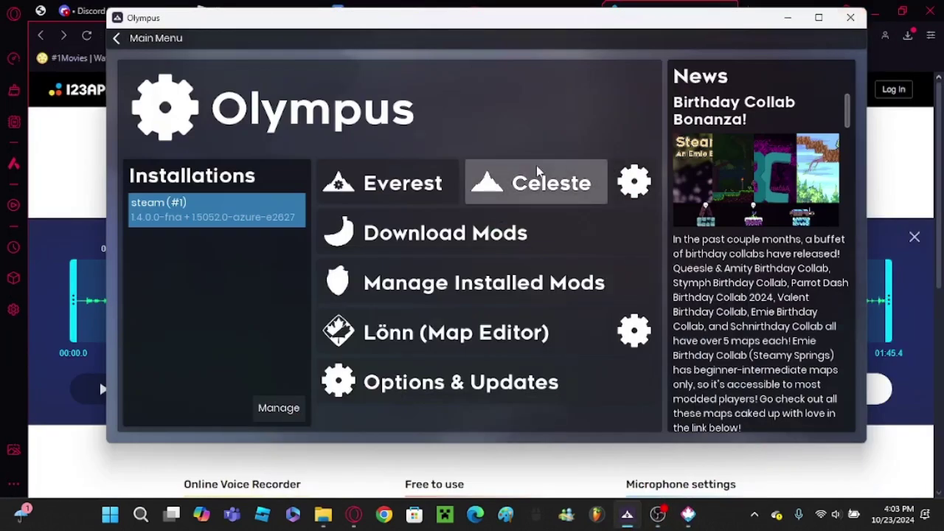
double_click(432, 180)
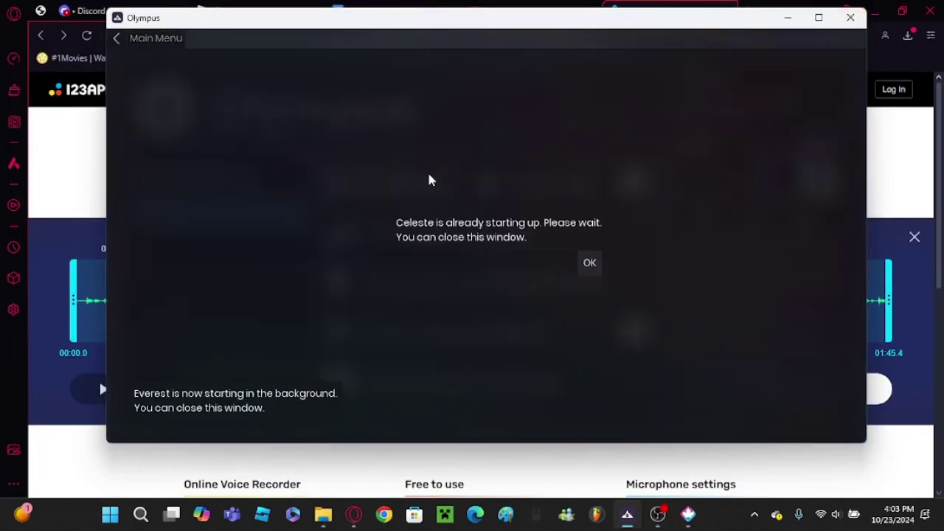
click(599, 266)
click(789, 17)
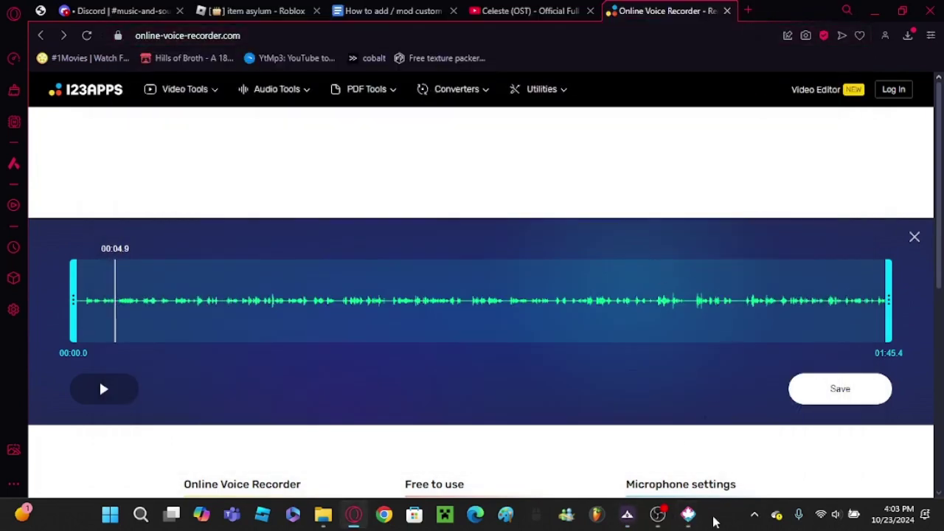
- Switch to the running Celeste game and go from its title screen to the save file selection
click(658, 515)
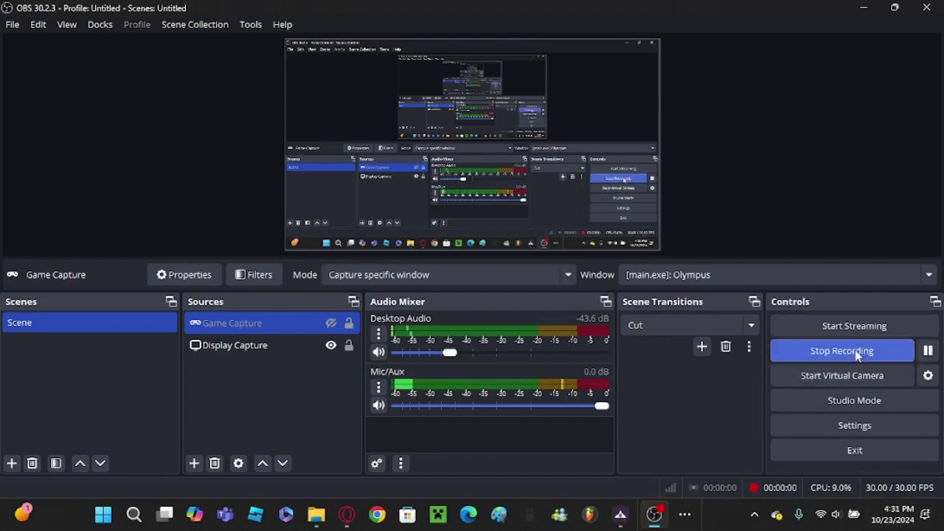
click(685, 514)
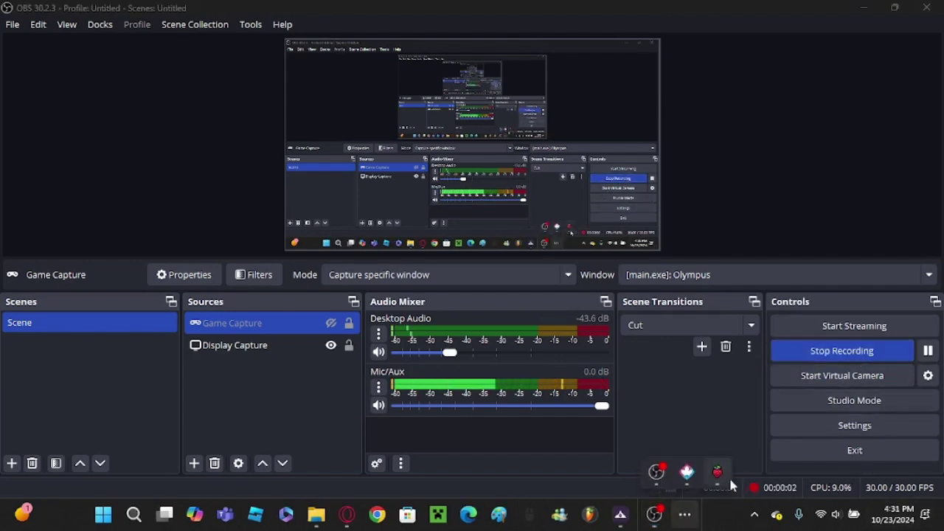
click(718, 472)
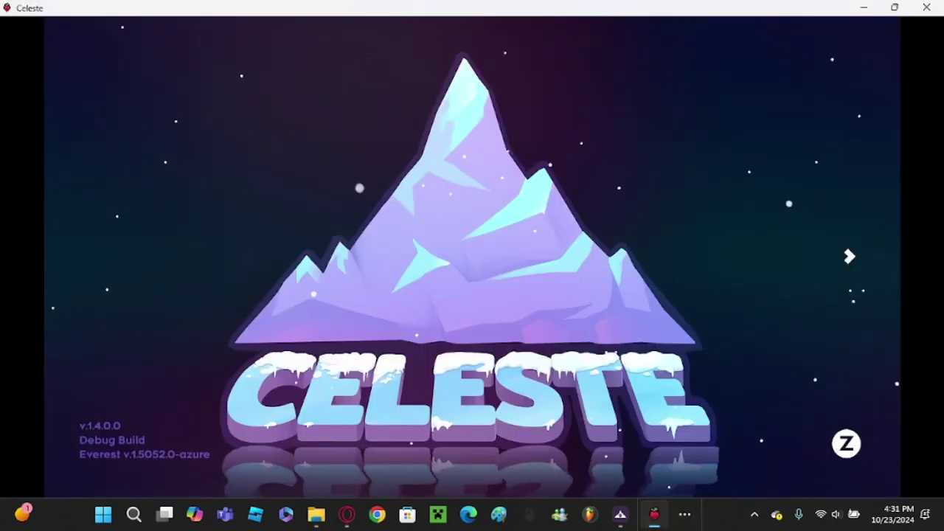
key(z)
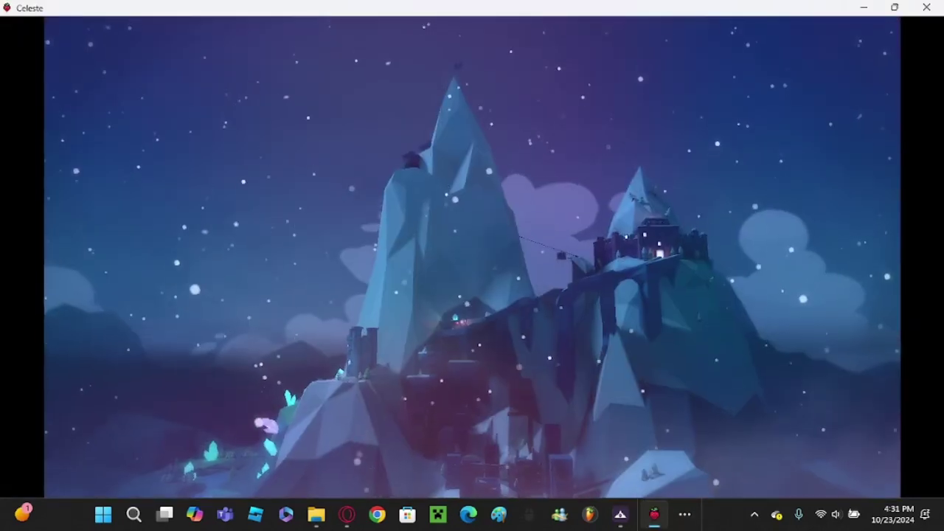
key(z)
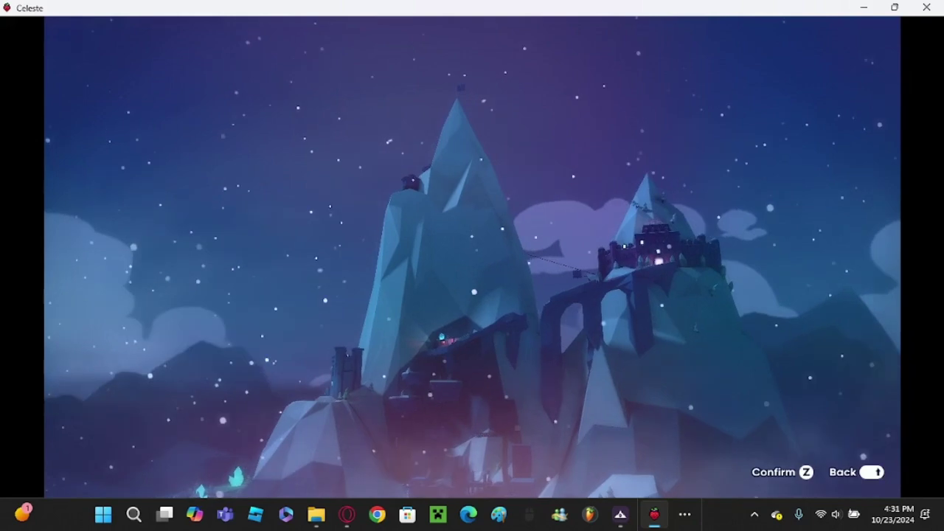
- Load the {test} save file that has 21/48 strawberries
key(Down)
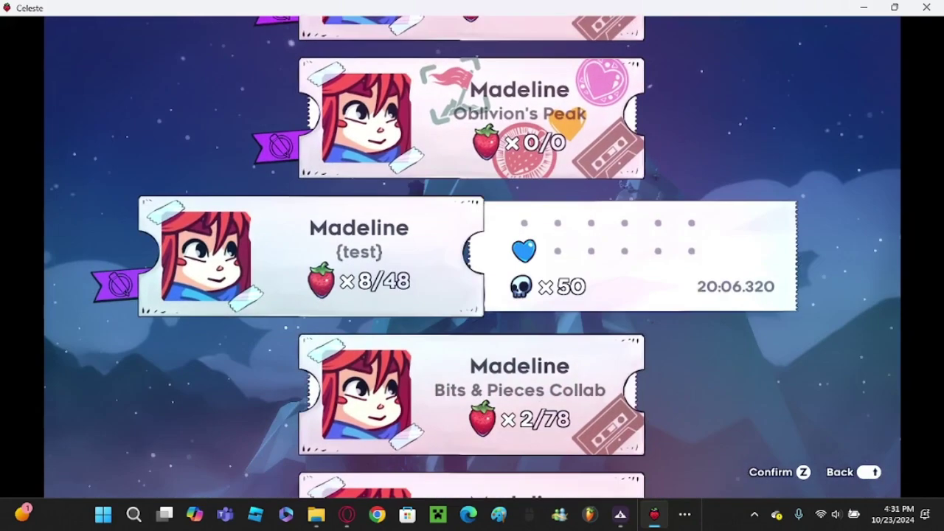
key(Down)
key(Down)
key(Down)
key(Up)
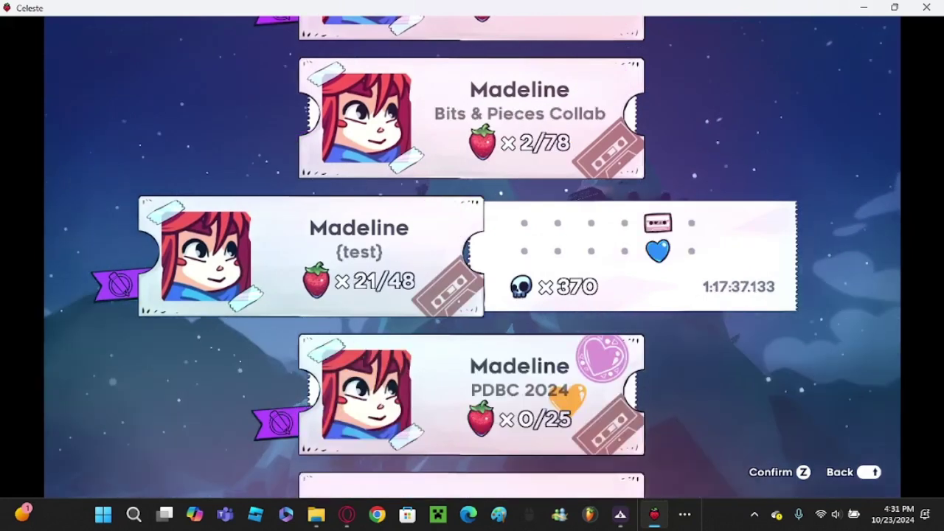
key(z)
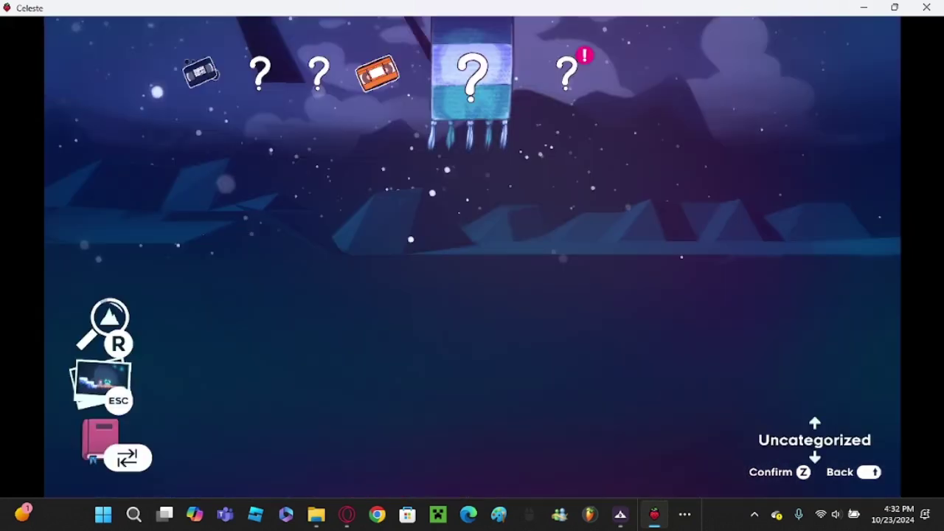
- Open the map search and look through the list of installed maps, then return to the chapter selection
key(r)
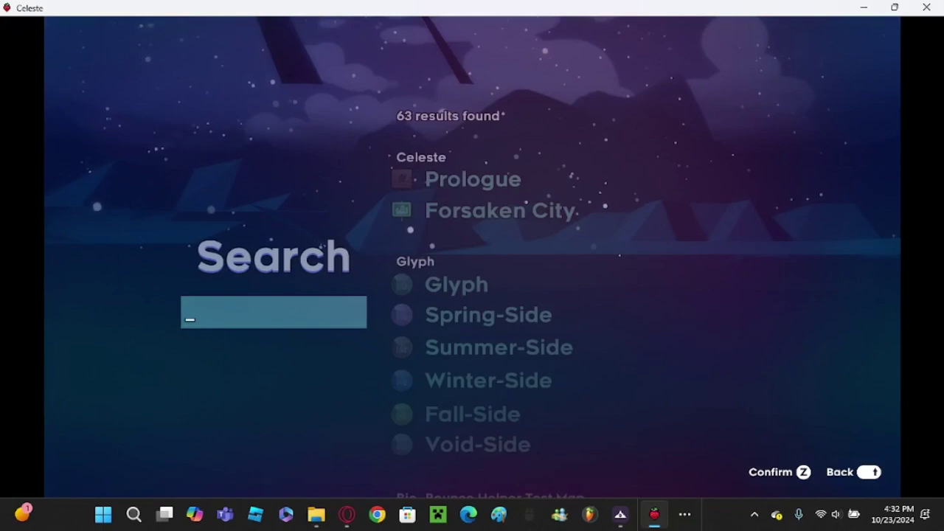
key(Up)
key(Down)
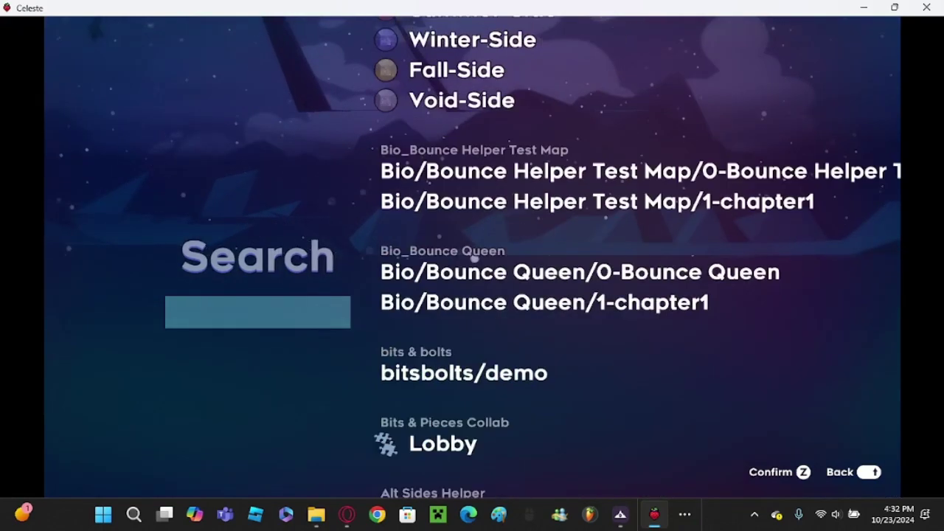
key(Down)
key(Down)
key(Down)
key(Down)
key(Down)
key(Down)
key(Down)
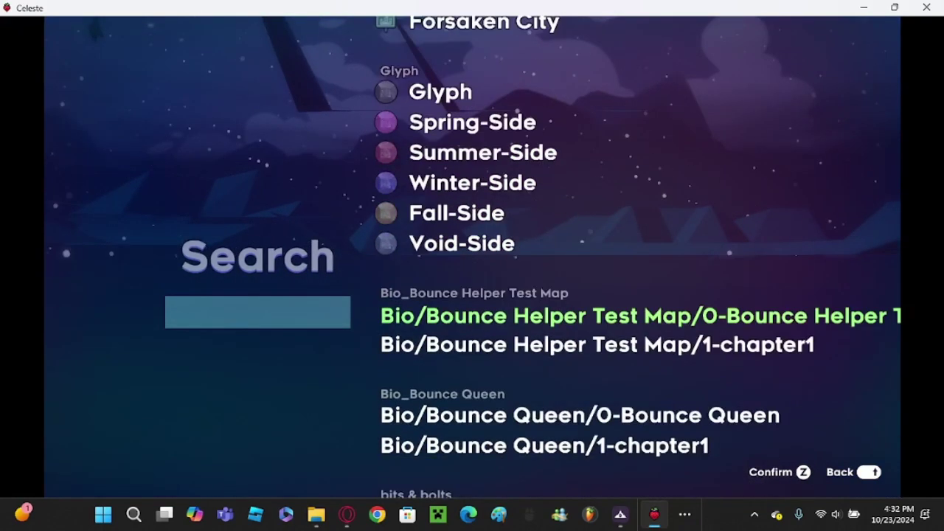
key(Down)
key(Down)
key(Down)
key(Down)
key(Down)
key(Down)
key(Down)
key(Down)
key(Down)
key(Down)
key(Down)
key(Down)
key(Down)
key(Down)
key(Down)
key(Down)
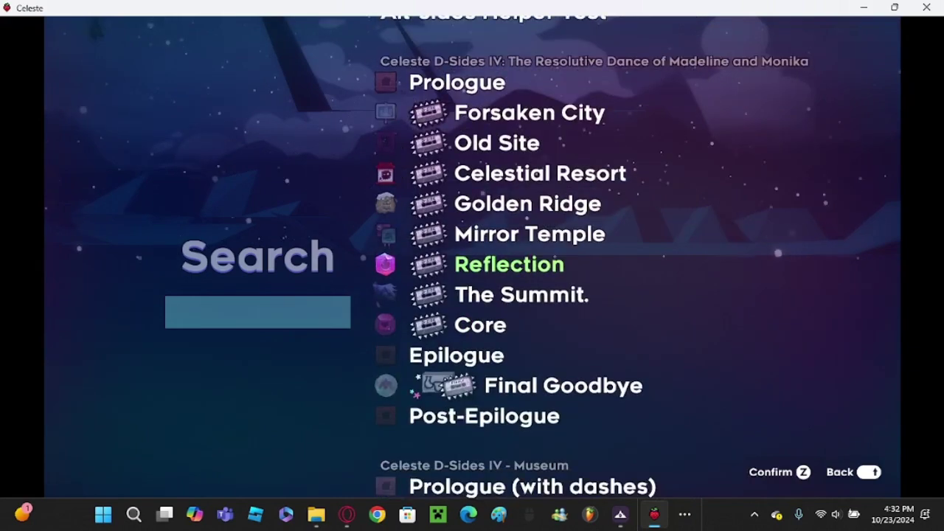
key(z)
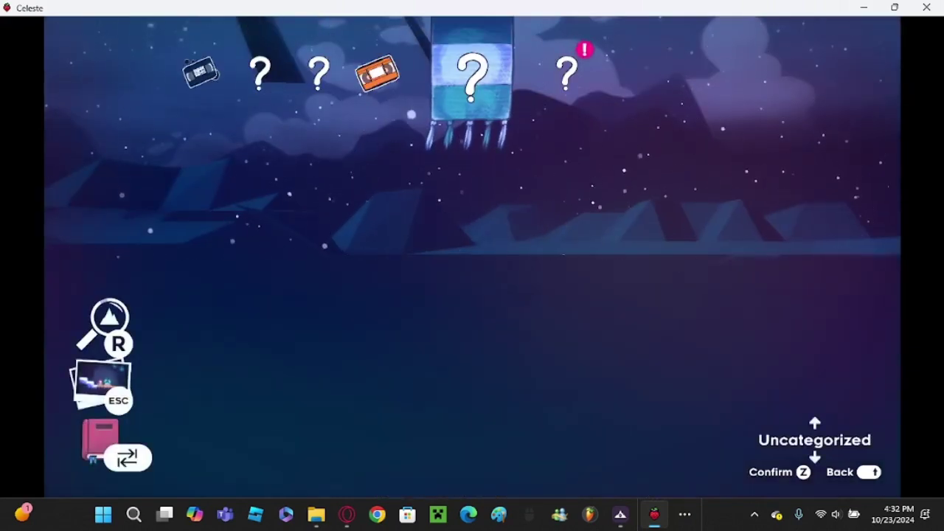
- Look through the chapters in the Uncategorized level set
key(Up)
key(Down)
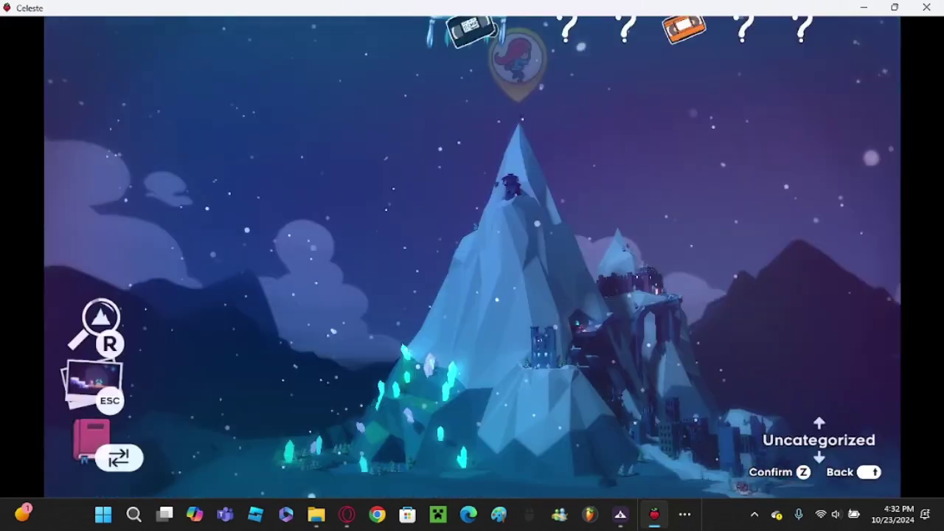
key(Right)
key(Right)
key(Right)
key(Right)
key(Right)
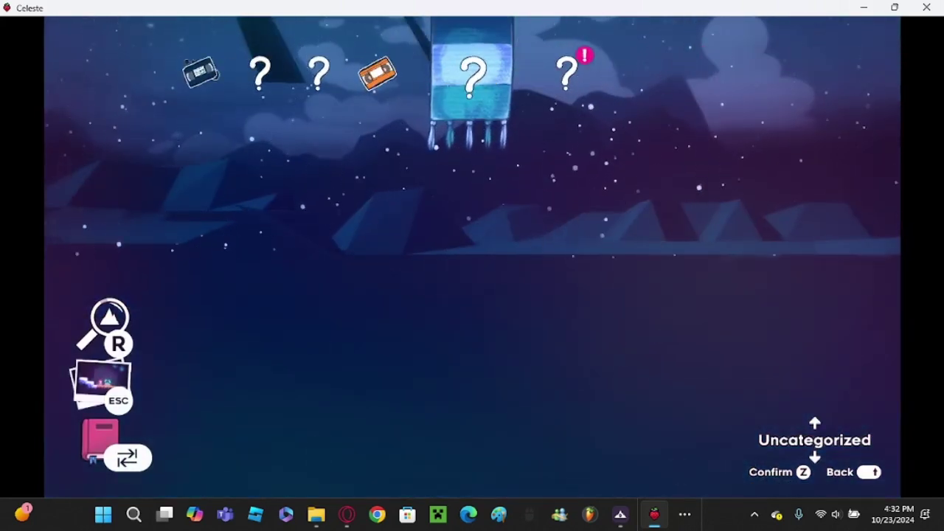
- Open the {test} chapter and start playing it with Climb
key(r)
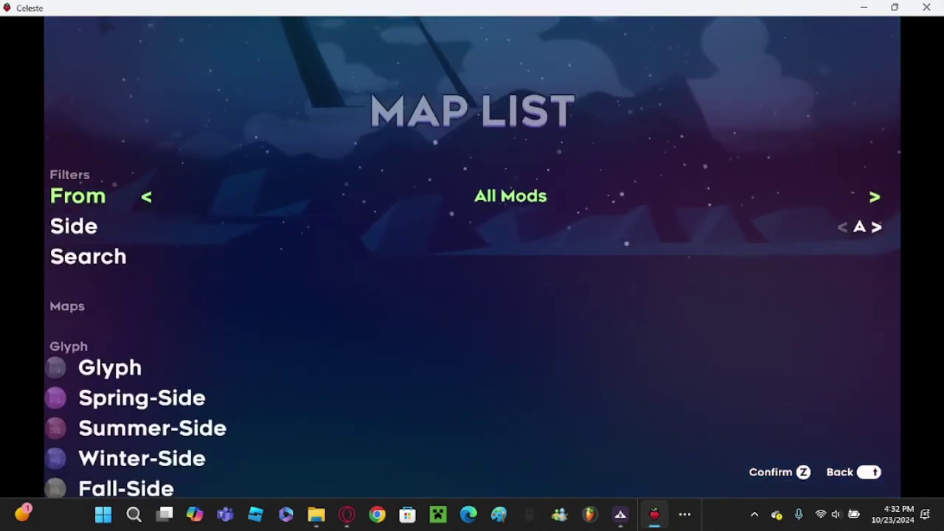
key(Escape)
key(z)
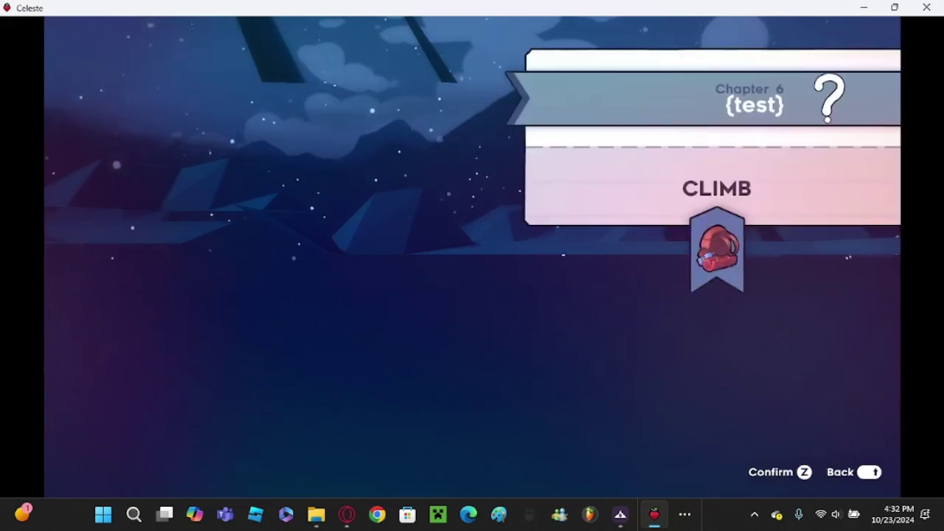
key(z)
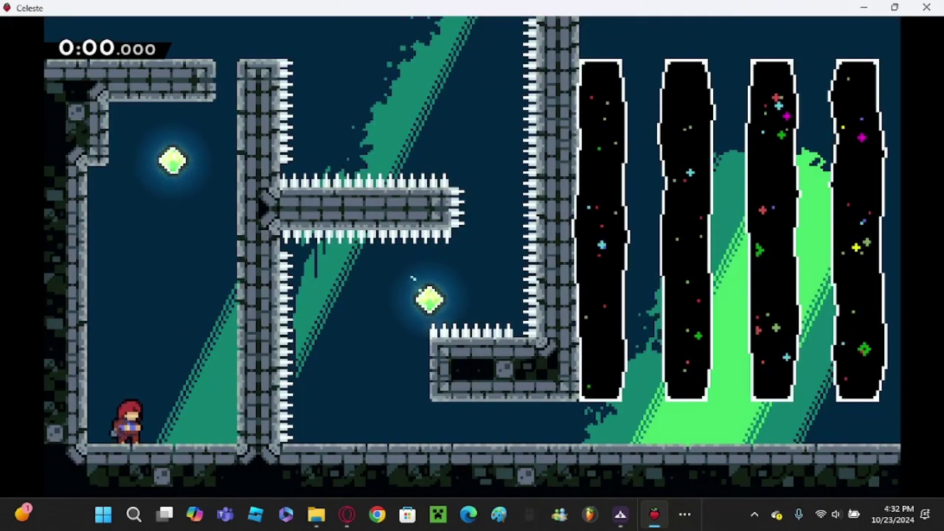
key(Right)
key(c)
key(Left)
key(c)
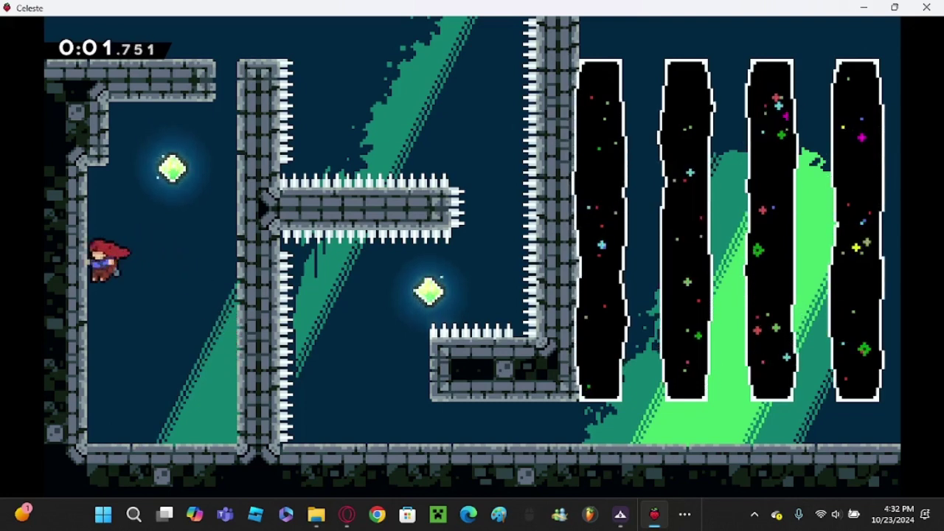
key(Right)
key(c)
key(c)
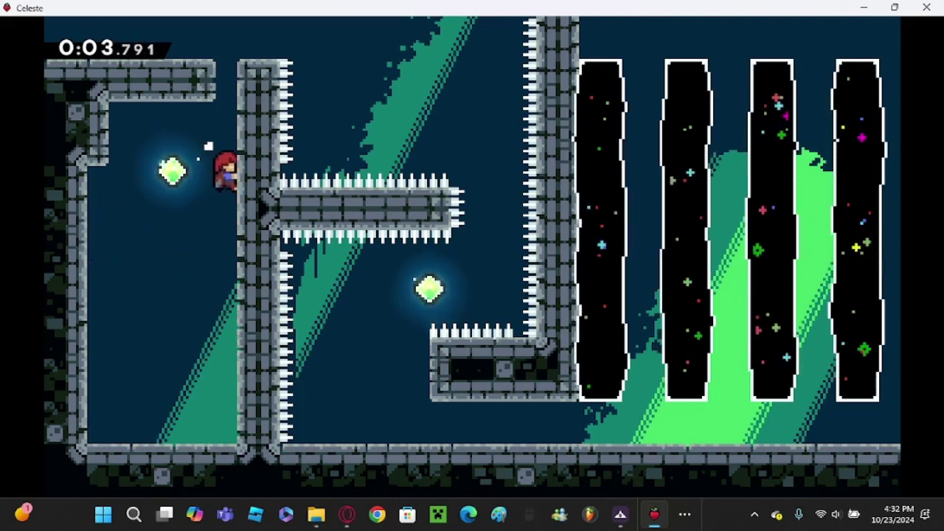
key(Left)
key(Right)
key(c)
key(z)
key(Up)
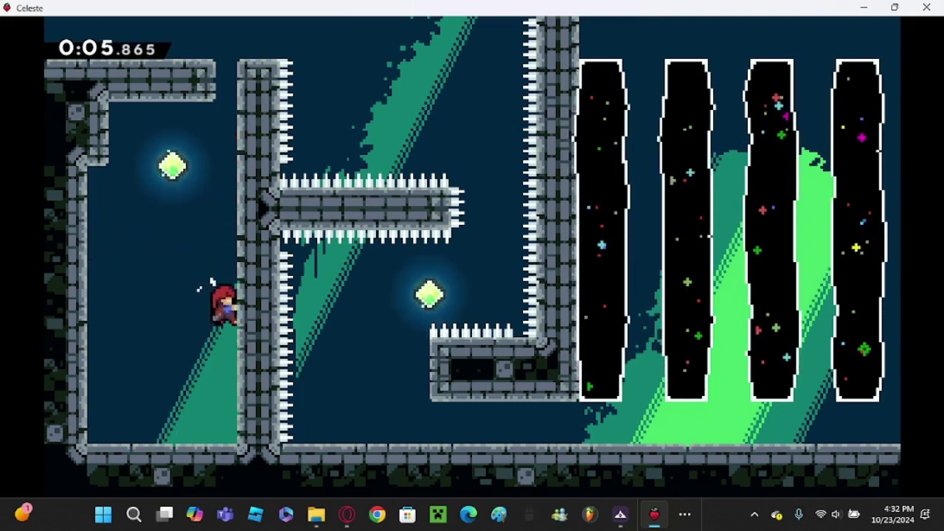
key(Up)
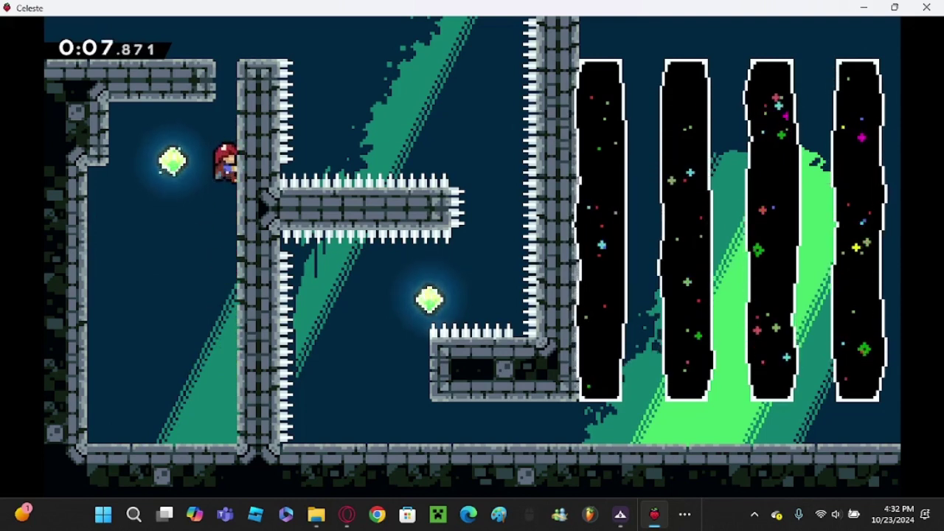
key(c)
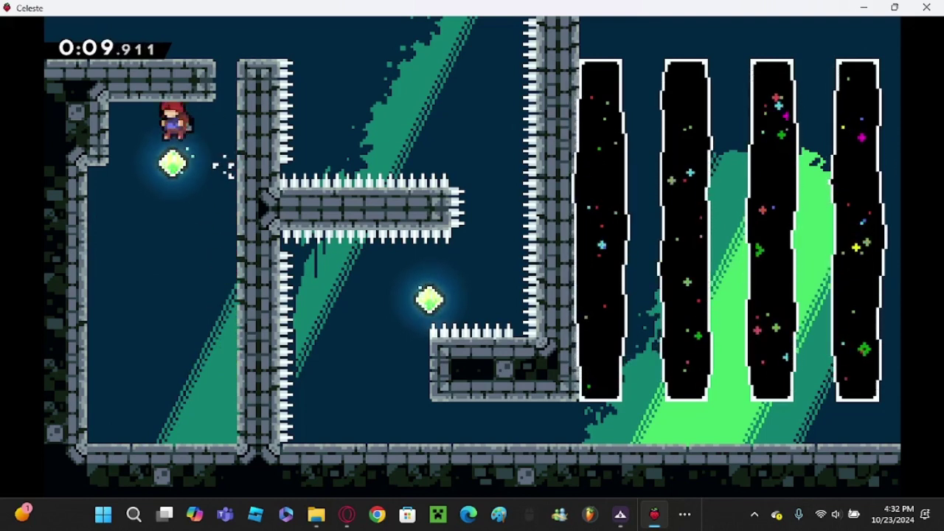
key(Up+Right+x)
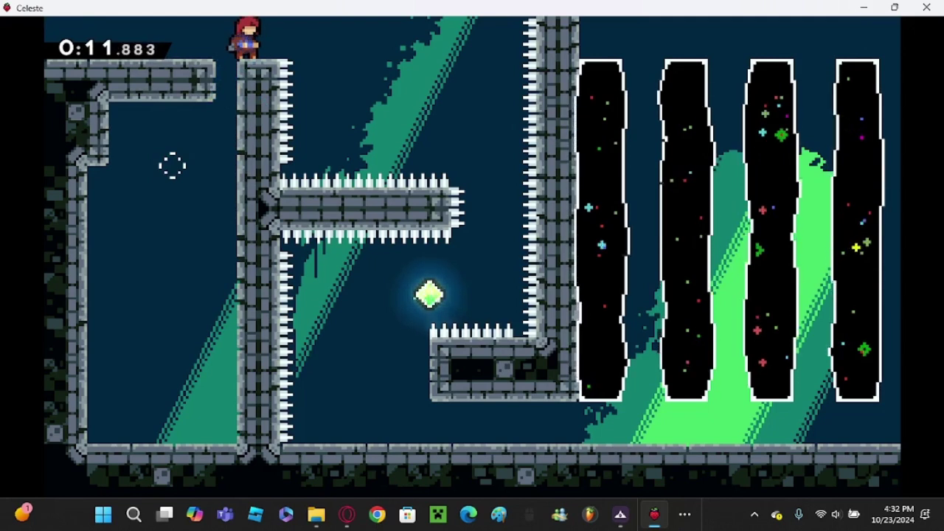
key(Right)
key(c)
key(x)
key(Left+x)
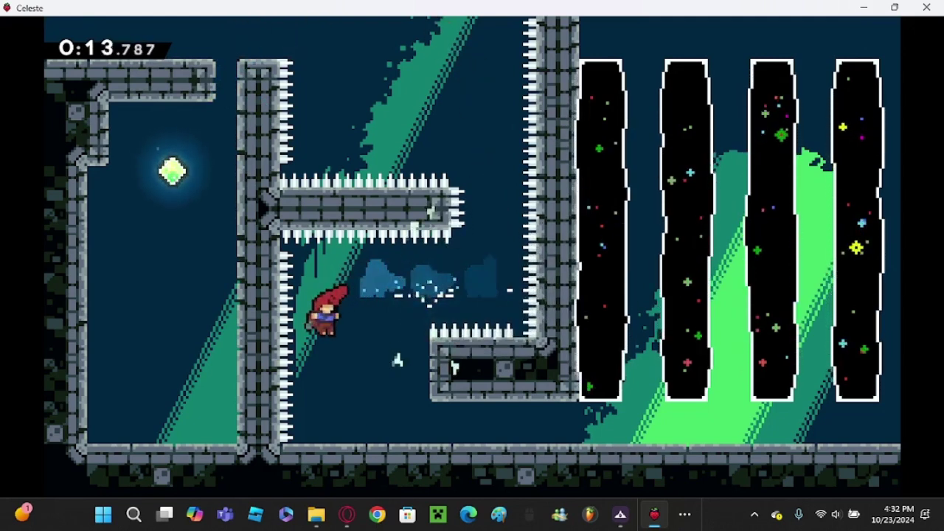
key(Right)
key(Up+x)
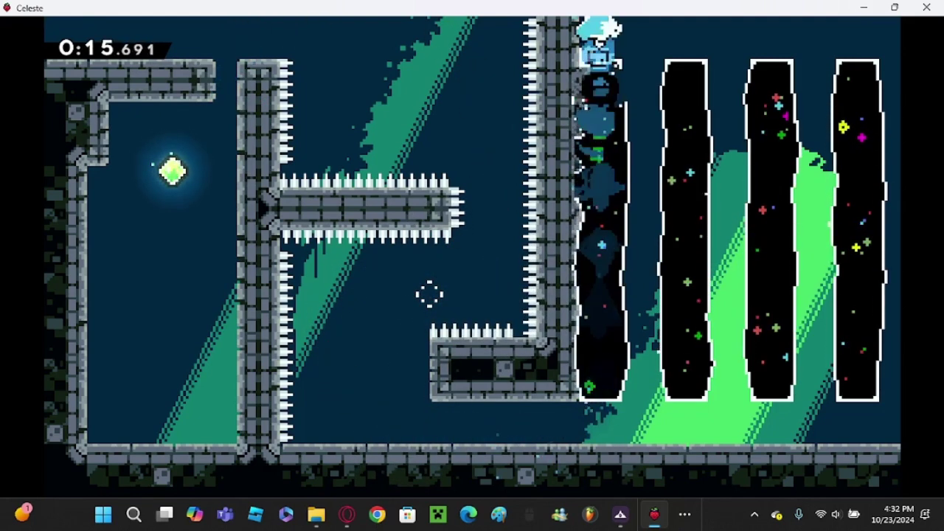
key(Right)
key(Down+x)
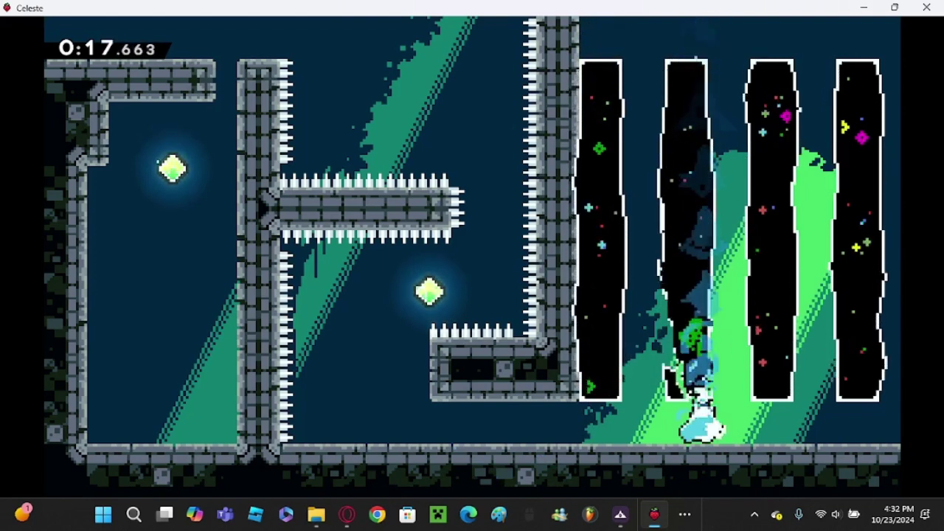
key(Left)
key(c)
key(Up+Right+x)
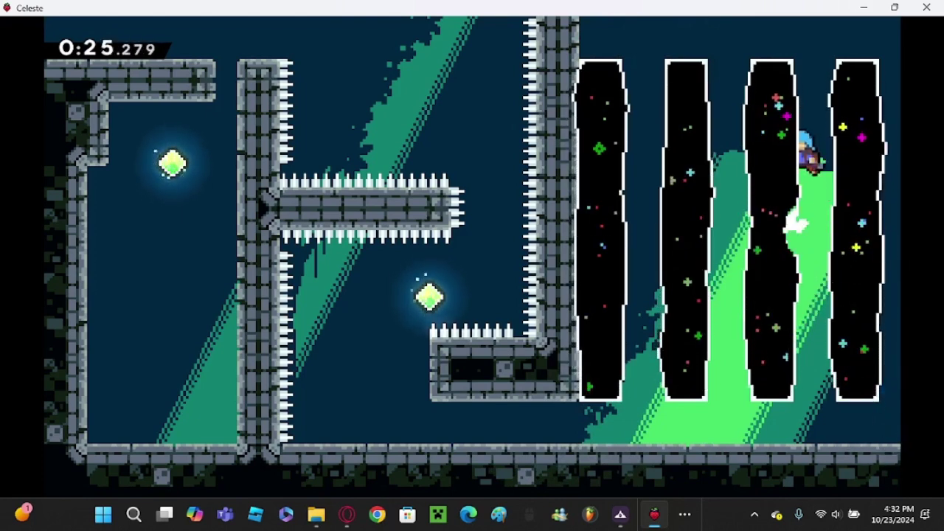
key(c)
key(c)
key(Left)
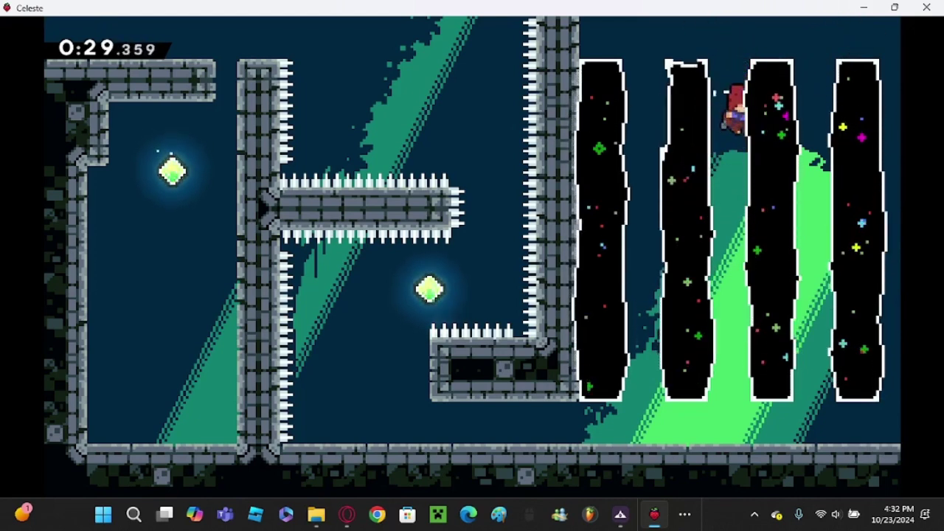
key(Right)
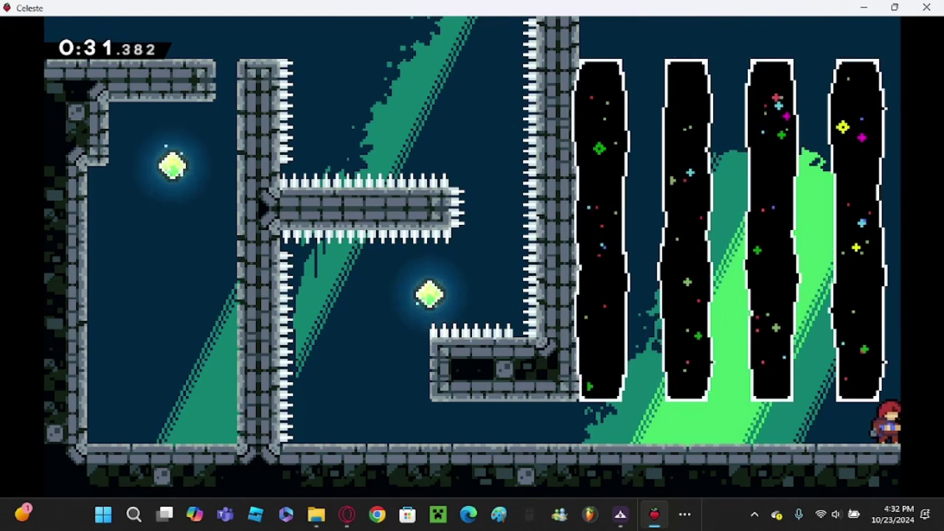
key(Left)
key(x)
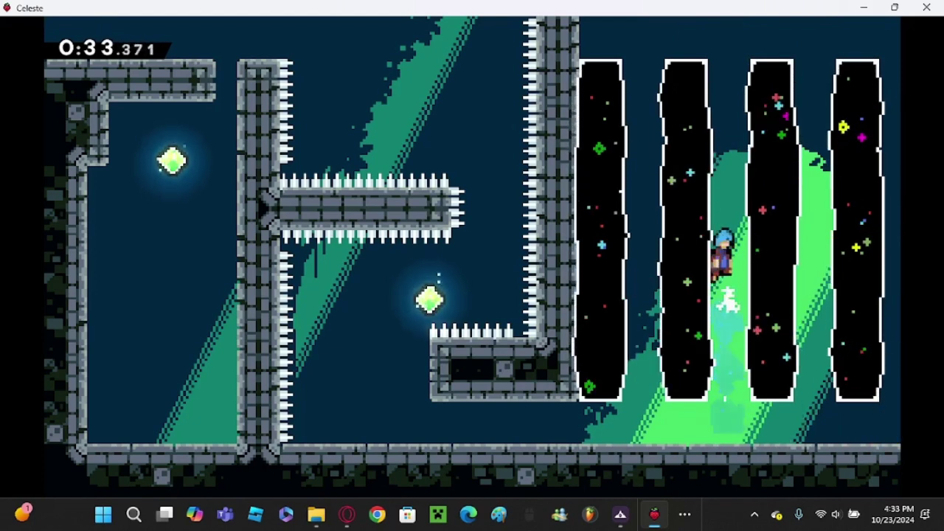